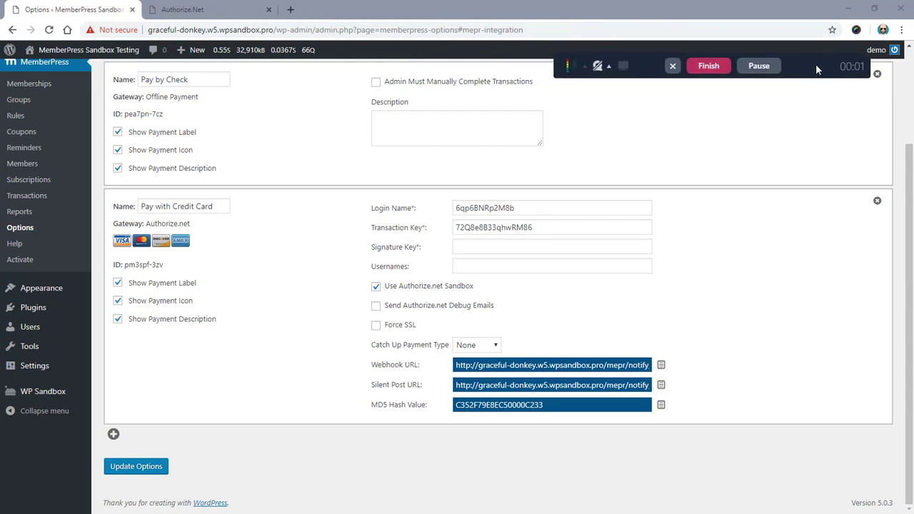
- Review the MemberPress Authorize.net Webhook URL, Signature Key, Silent Post URL and MD5 Hash Value fields
click(325, 123)
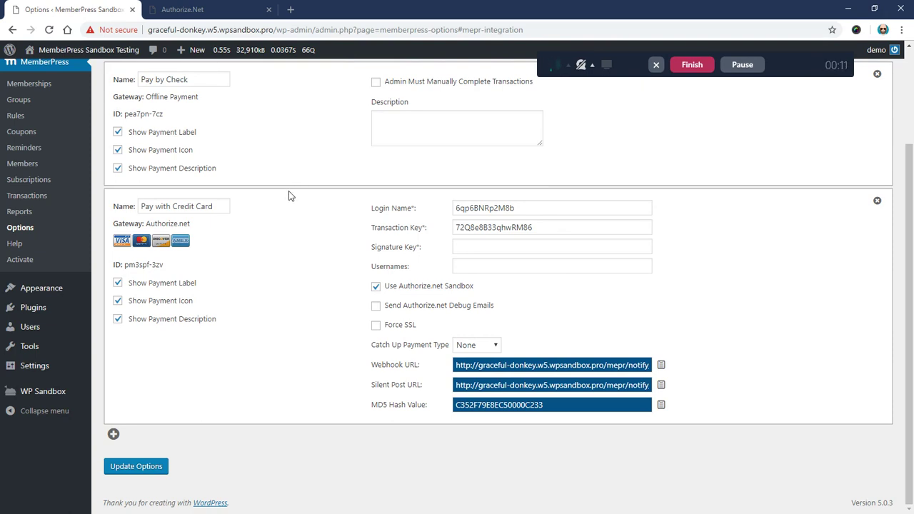
drag(370, 365, 418, 365)
drag(371, 247, 431, 252)
click(352, 262)
drag(376, 385, 426, 388)
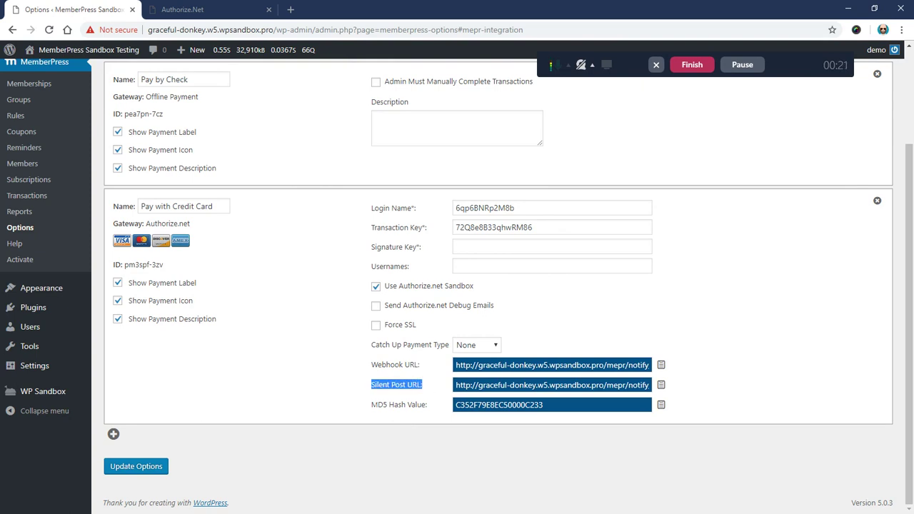
drag(371, 404, 425, 406)
click(394, 405)
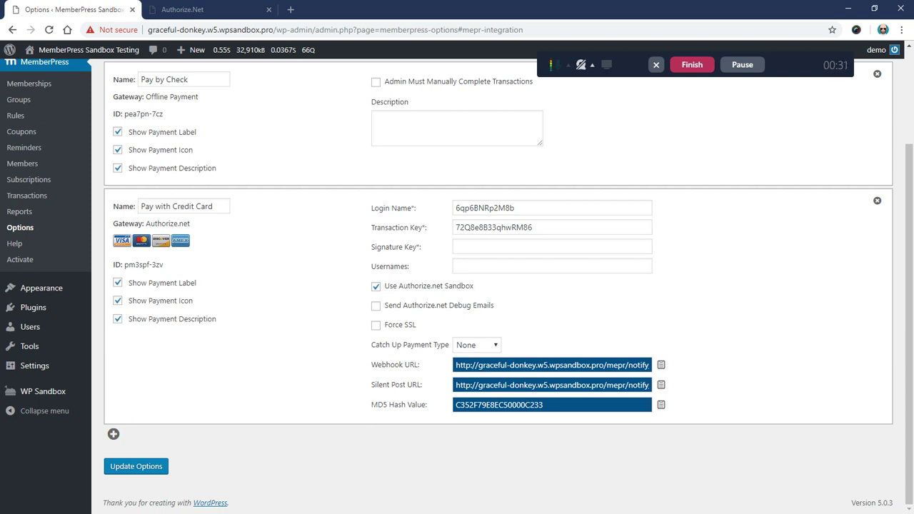
drag(372, 404, 428, 404)
click(209, 7)
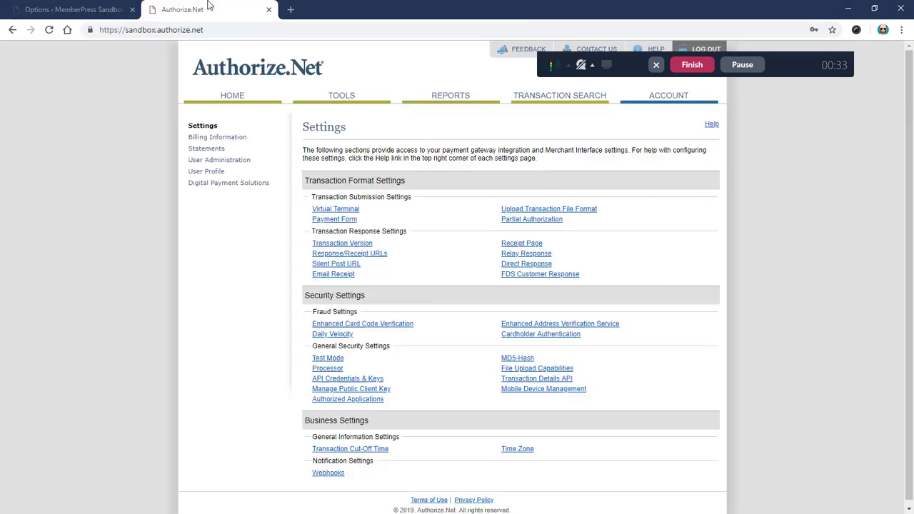
scroll(429, 373, down, 1)
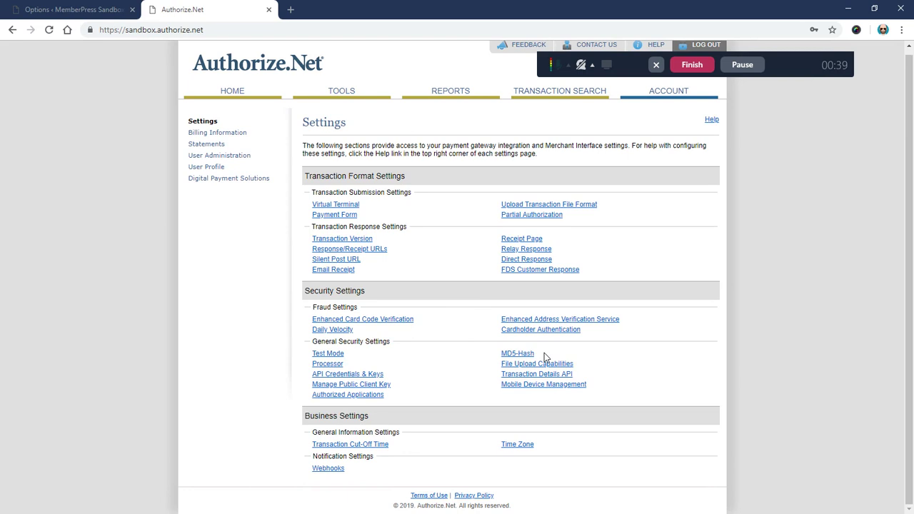
drag(543, 353, 499, 360)
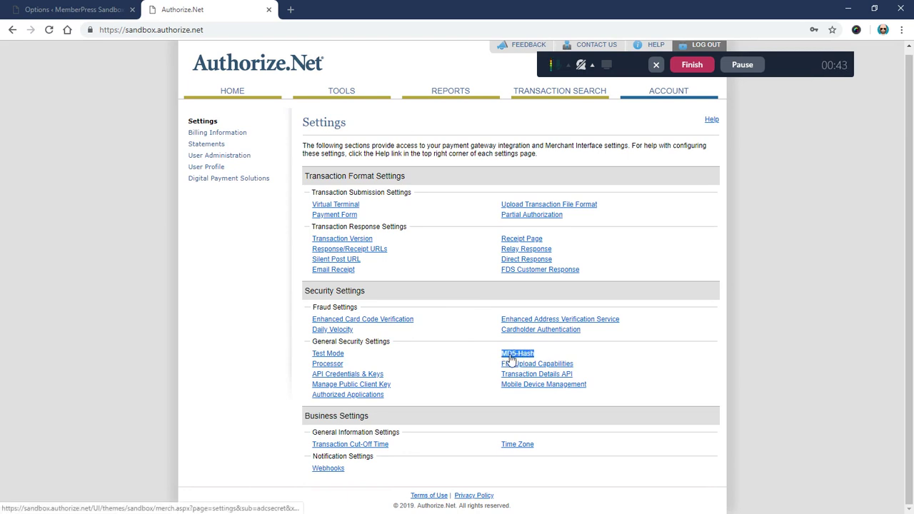
click(546, 355)
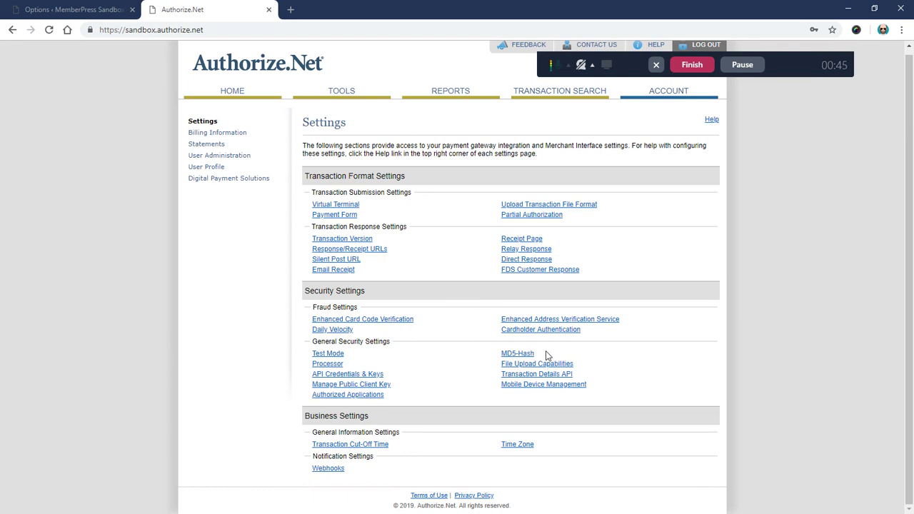
drag(543, 355, 502, 357)
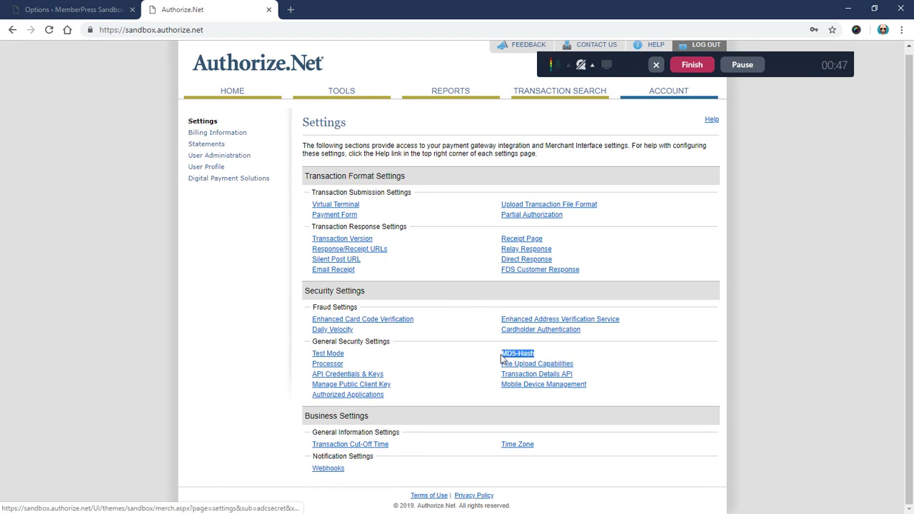
click(549, 355)
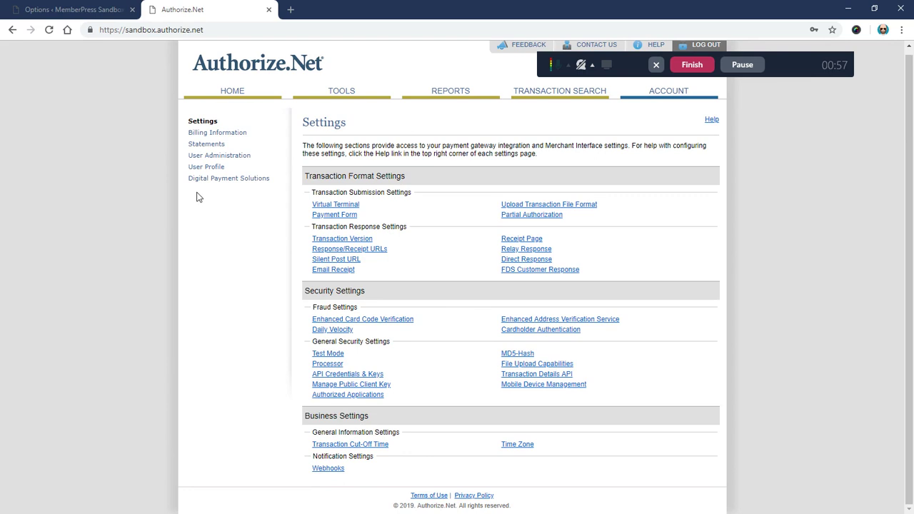
- Return to MemberPress Options and look over the Webhook URL, Signature Key, Silent Post URL and MD5 Hash fields
click(60, 10)
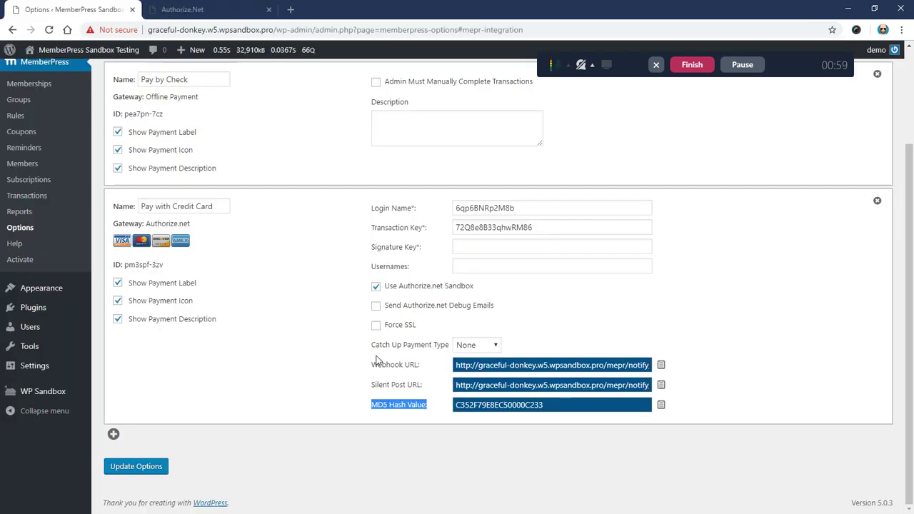
drag(371, 365, 422, 366)
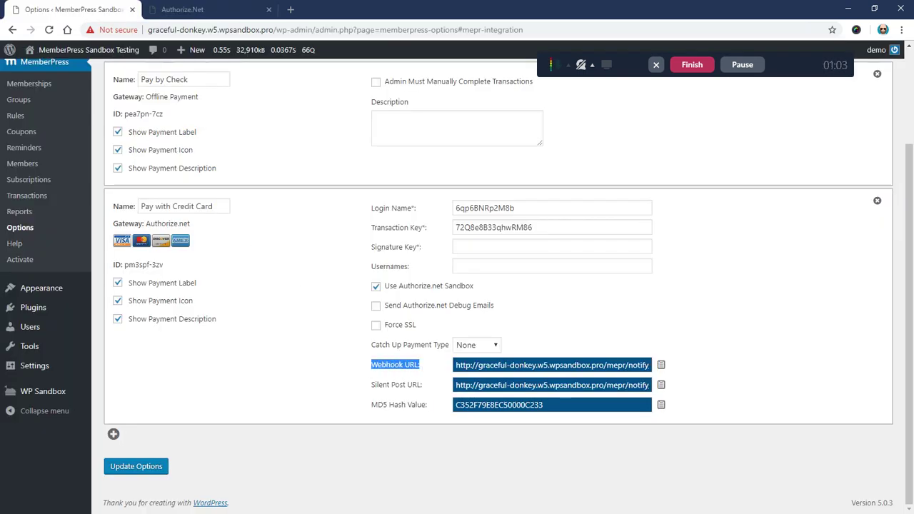
drag(371, 246, 426, 249)
click(340, 257)
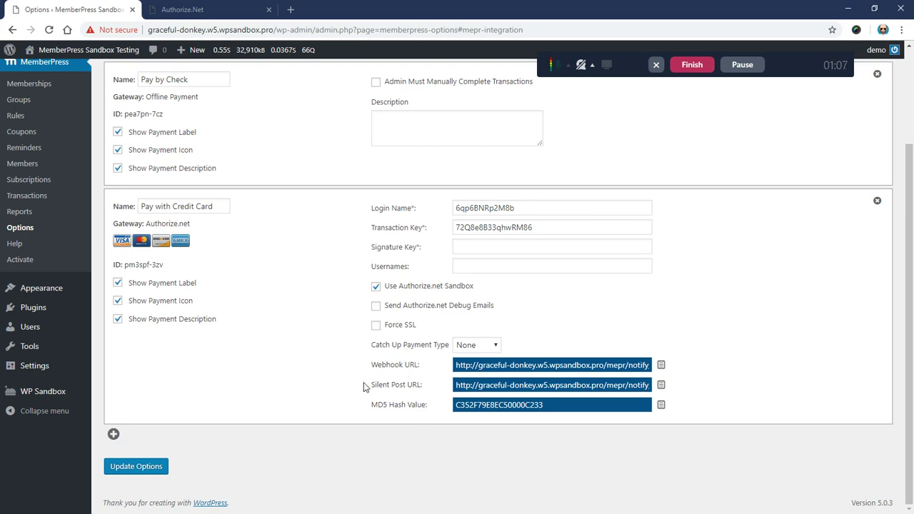
drag(369, 385, 433, 389)
drag(370, 405, 435, 403)
- Go over the Webhook URL, Signature Key, Silent Post URL and MD5 Hash Value fields a second time
drag(370, 365, 424, 367)
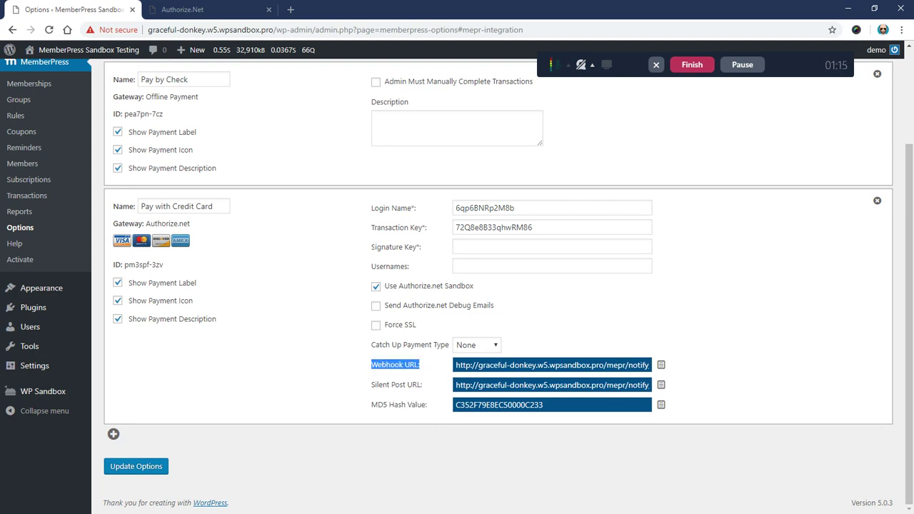
drag(370, 247, 426, 248)
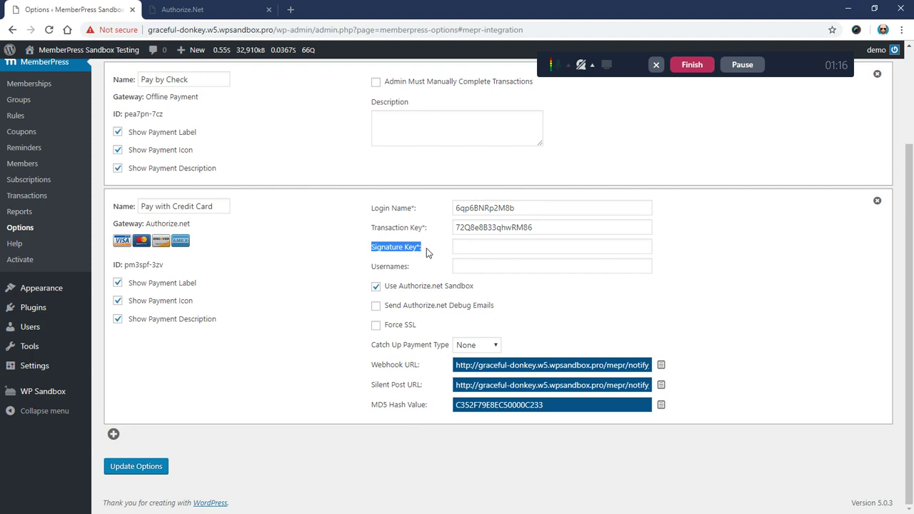
click(330, 269)
drag(371, 384, 424, 388)
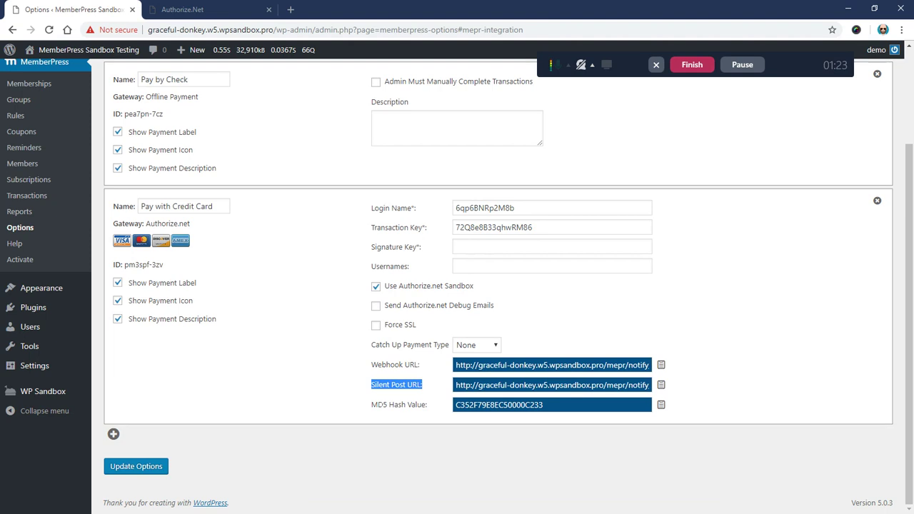
mouse_move(371, 404)
mouse_down()
mouse_move(435, 405)
mouse_move(371, 207)
mouse_move(371, 404)
mouse_up()
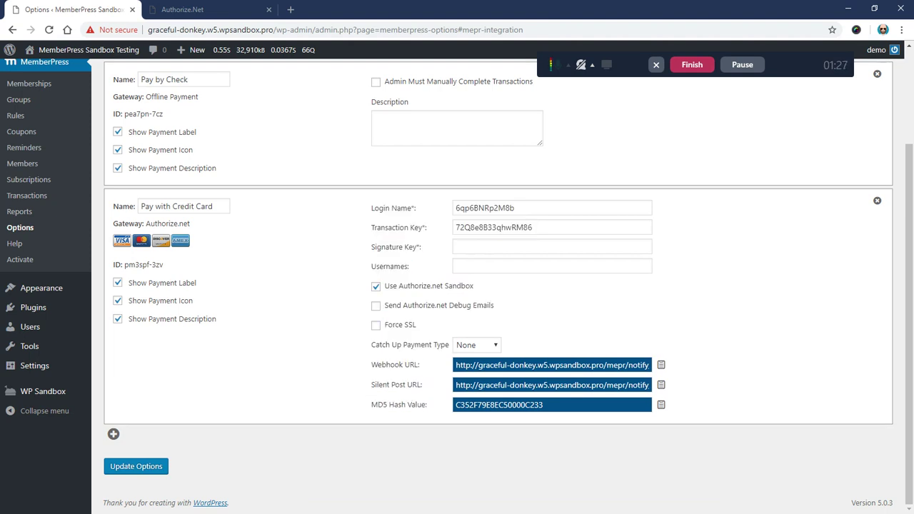
drag(371, 404, 428, 404)
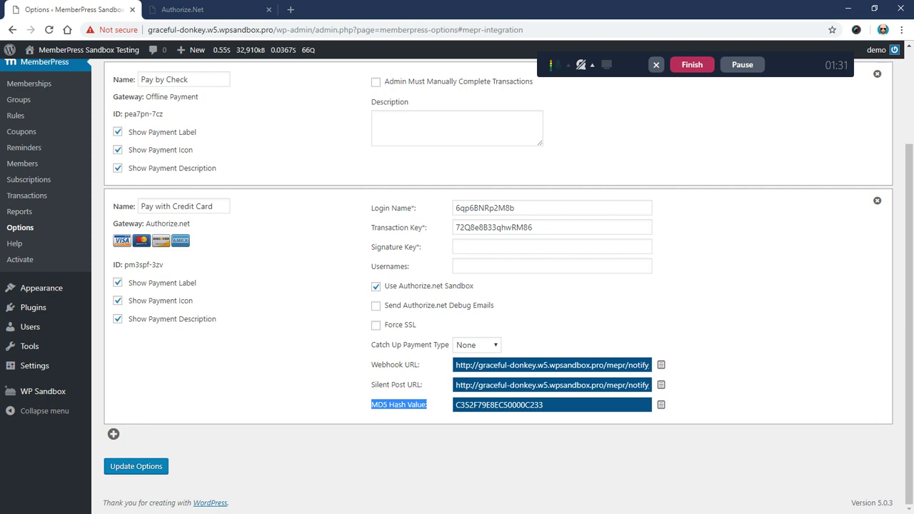
click(371, 389)
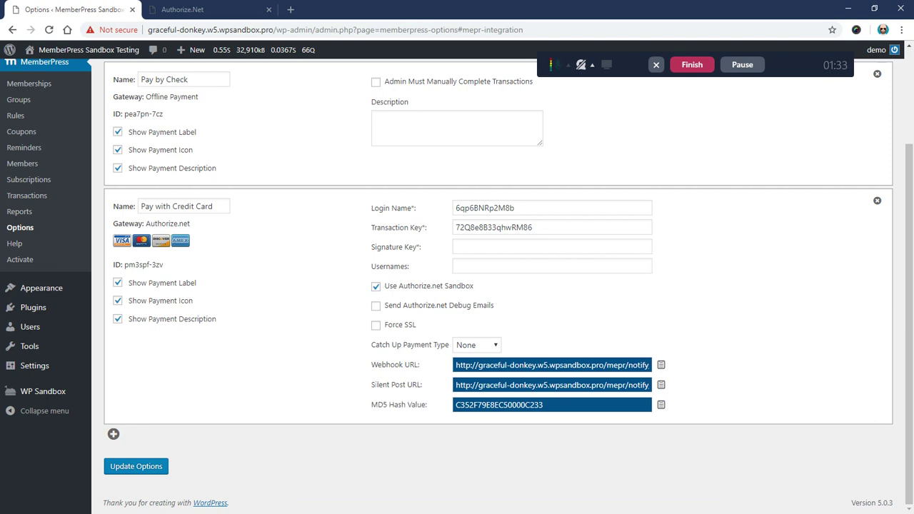
drag(371, 391, 430, 390)
click(386, 385)
drag(371, 365, 422, 368)
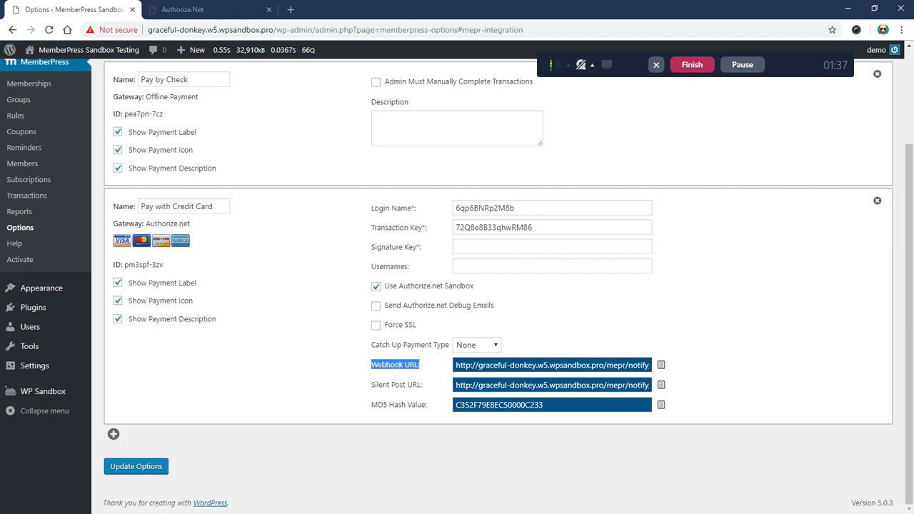
click(352, 384)
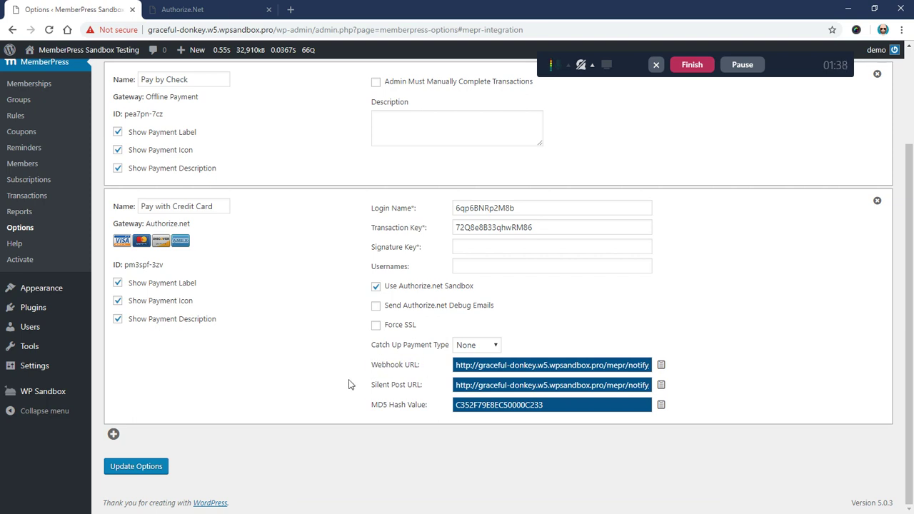
- Clear Authorize.Net's Silent Post URL field and submit the empty setting
click(206, 8)
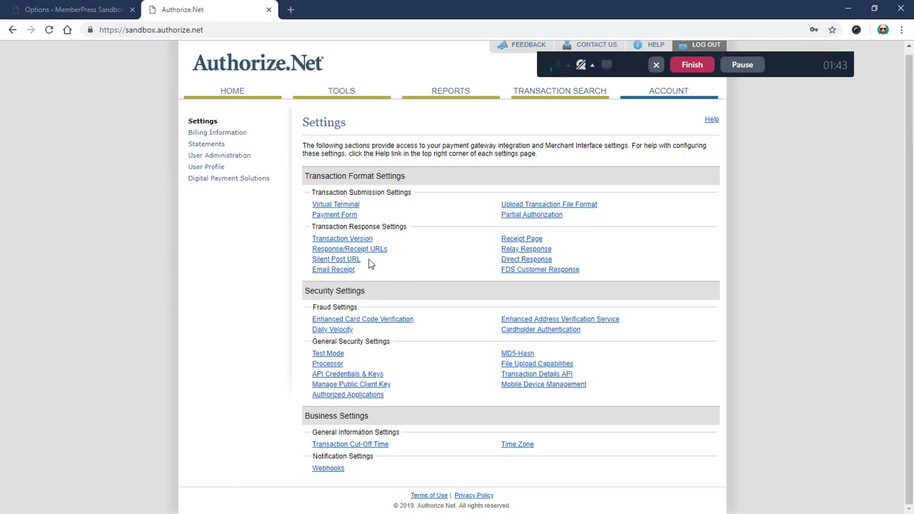
drag(363, 260, 312, 259)
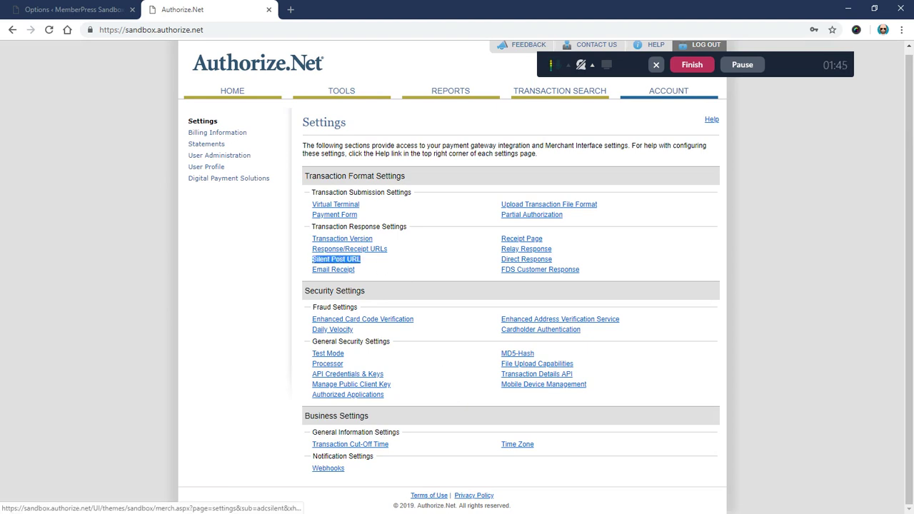
click(323, 260)
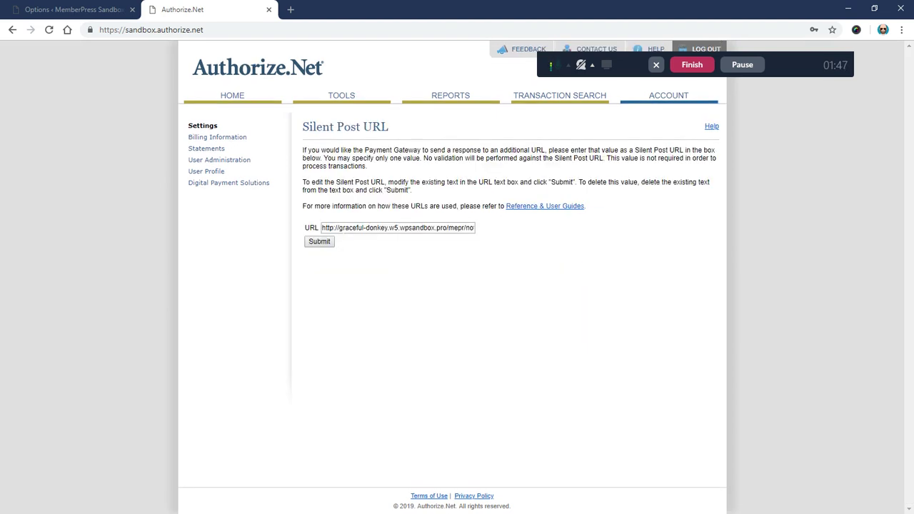
double_click(339, 228)
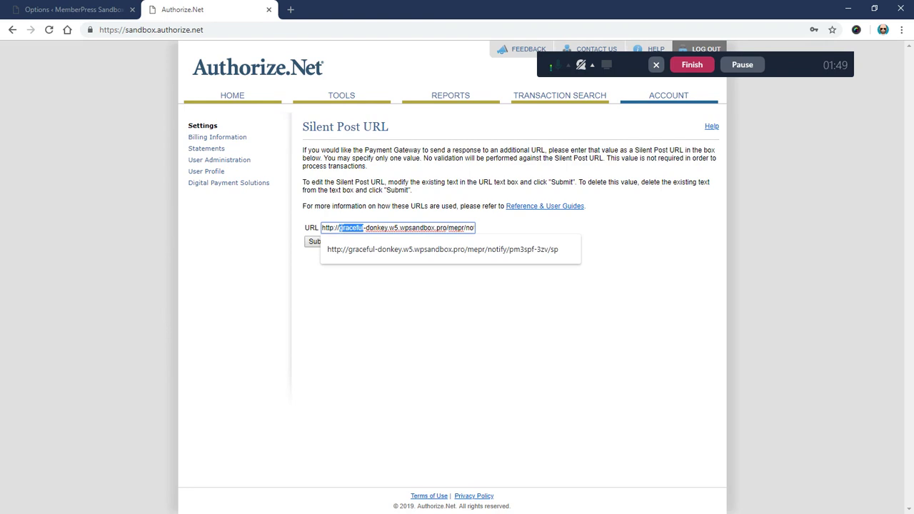
key(ctrl+a)
key(BackSpace)
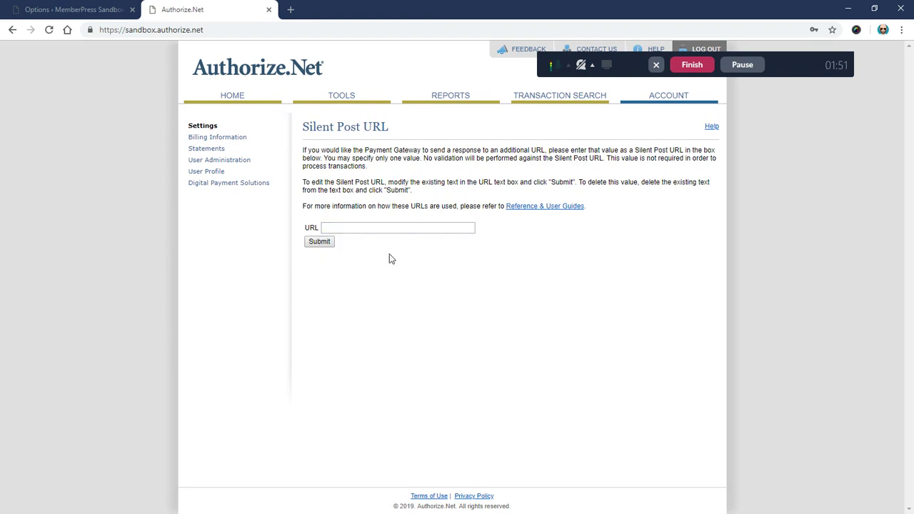
key(Down)
key(Escape)
click(321, 241)
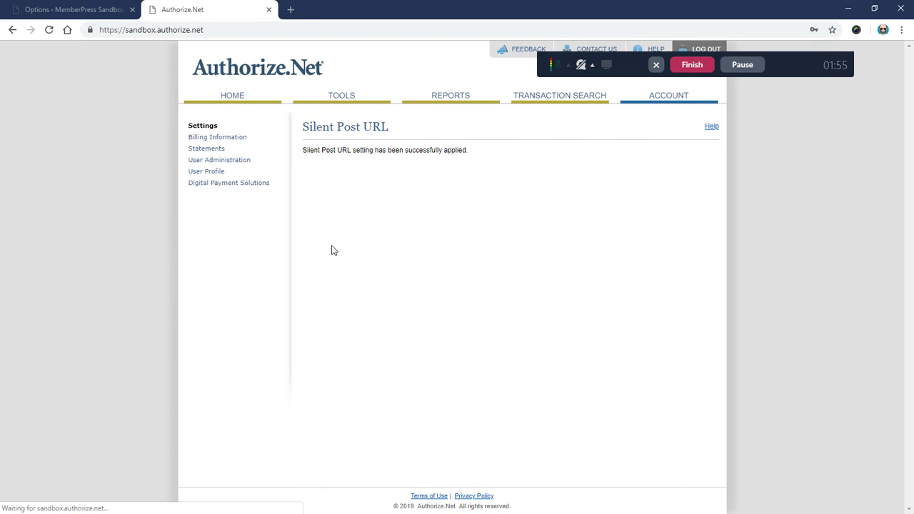
- Go from the Authorize.Net account settings to the MD5-Hash settings page
click(678, 96)
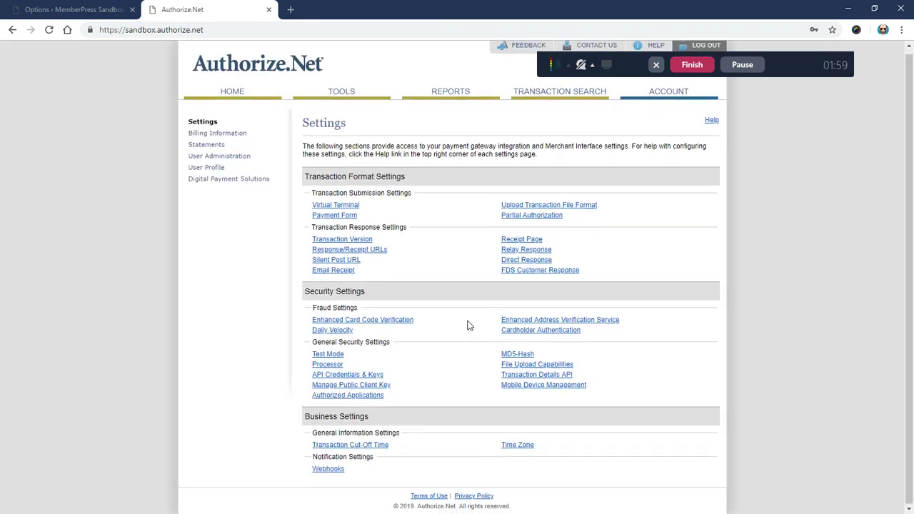
drag(535, 354, 502, 354)
click(490, 357)
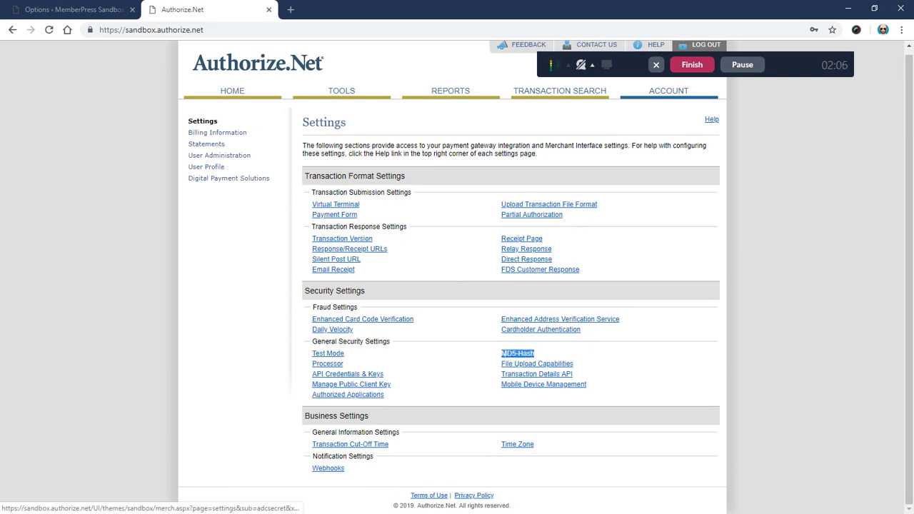
click(494, 359)
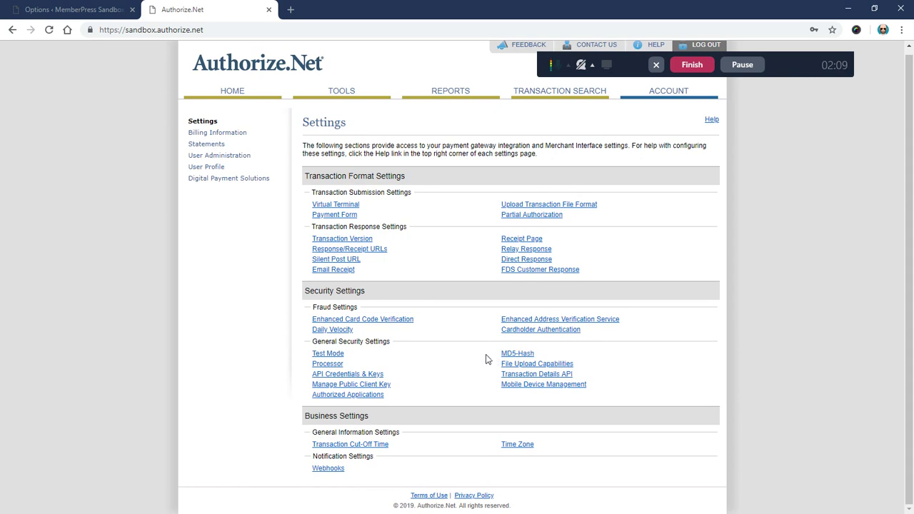
drag(528, 355, 501, 355)
click(521, 356)
- Enter the same new hash value in New Hash Value and Confirm Hash Value, and submit it
click(400, 255)
text(sdf)
key(Tab)
text(ssfsdf)
key(BackSpace)
key(shift+Tab)
key(ctrl+c)
key(Tab)
key(ctrl+v)
key(shift+Tab)
key(Tab)
click(414, 278)
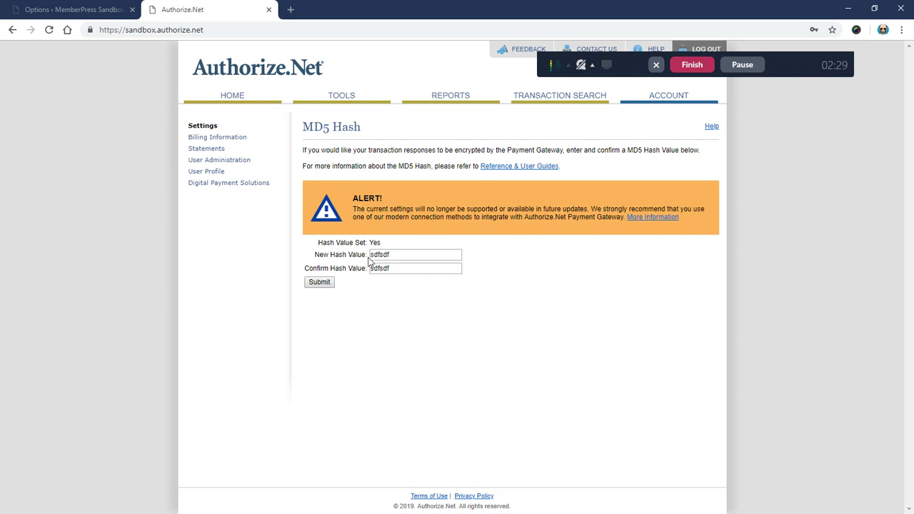
click(321, 285)
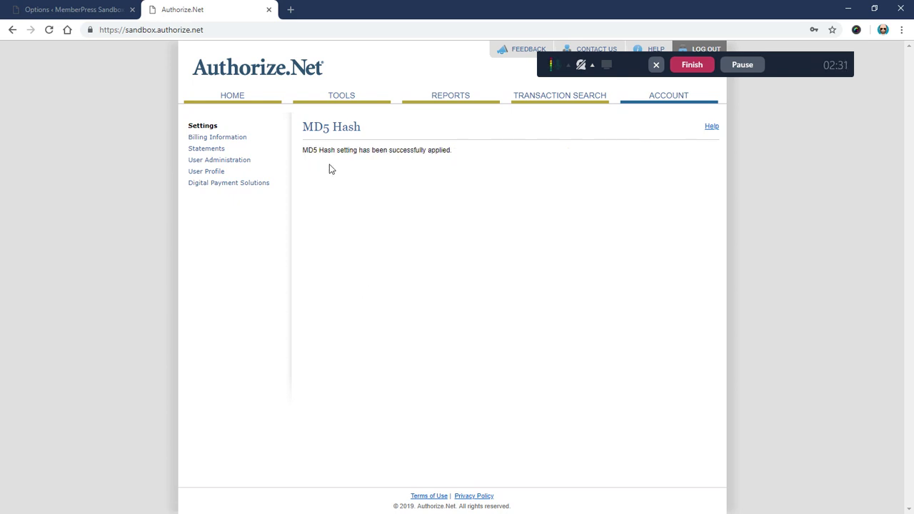
- Note the success message and return to the account Settings overview
drag(314, 150, 534, 167)
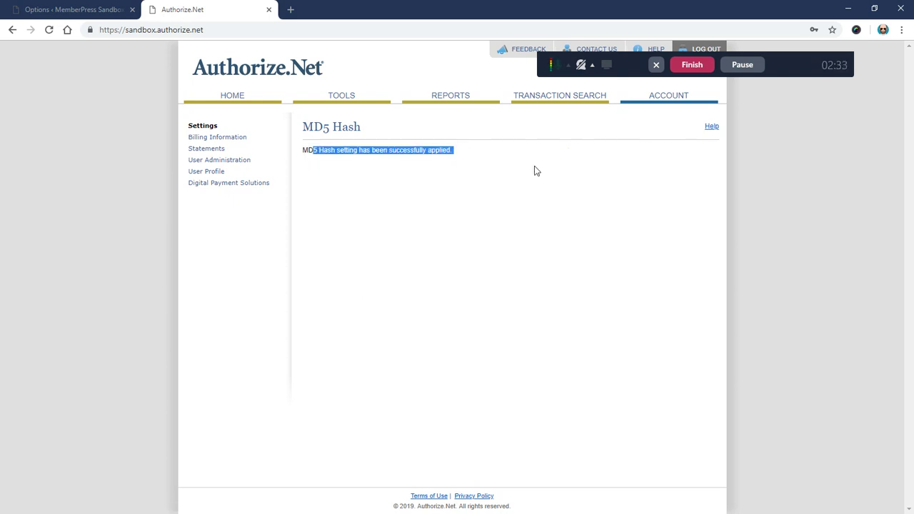
click(661, 97)
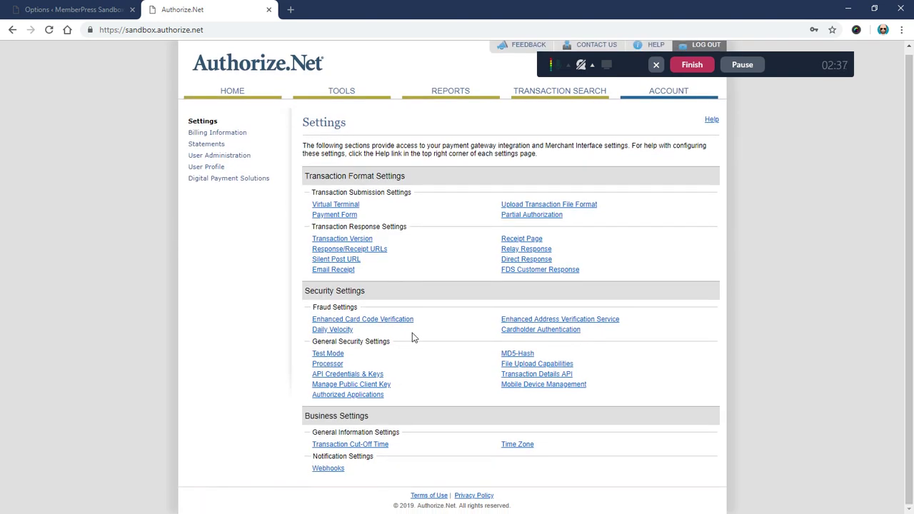
drag(372, 261, 312, 261)
drag(535, 353, 500, 354)
click(474, 361)
click(75, 13)
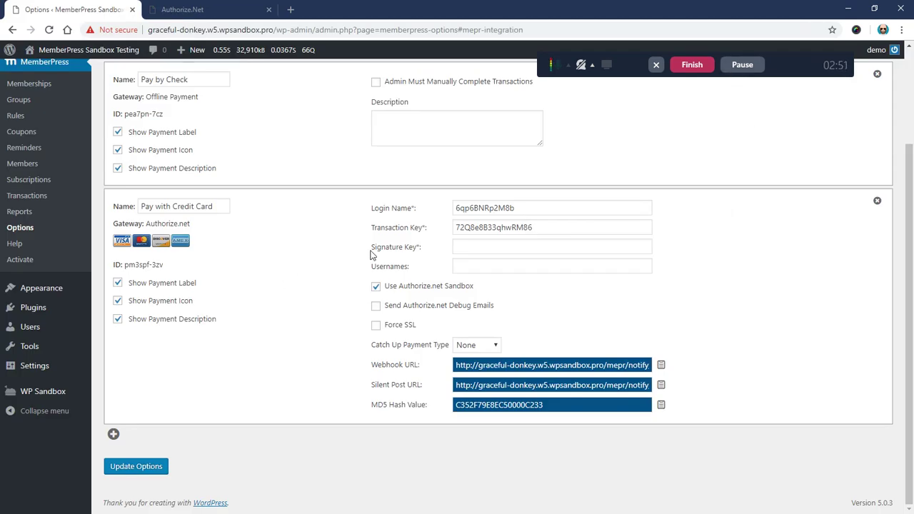
drag(371, 248, 421, 253)
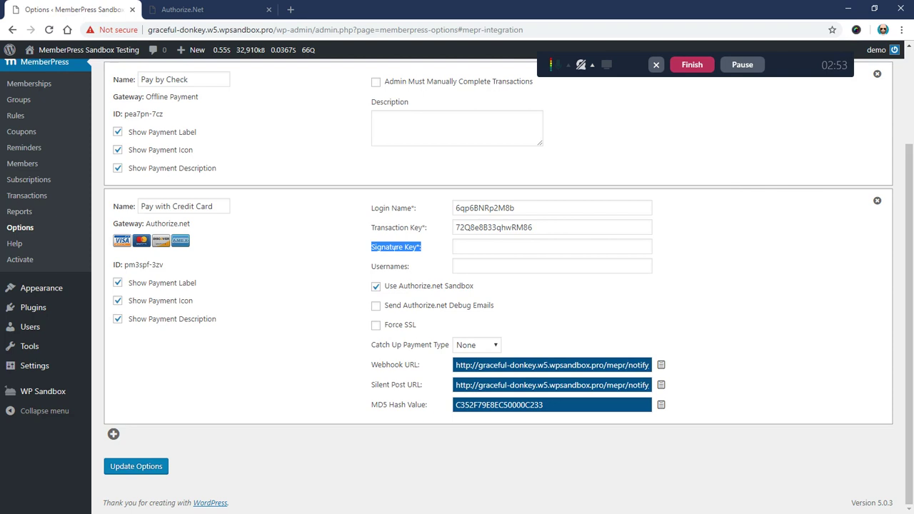
drag(371, 365, 422, 370)
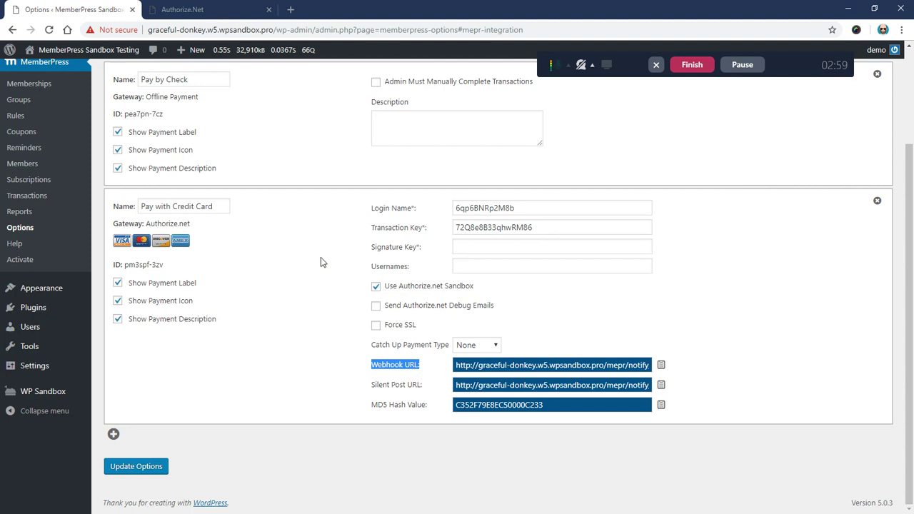
click(373, 369)
drag(373, 368, 428, 372)
click(372, 368)
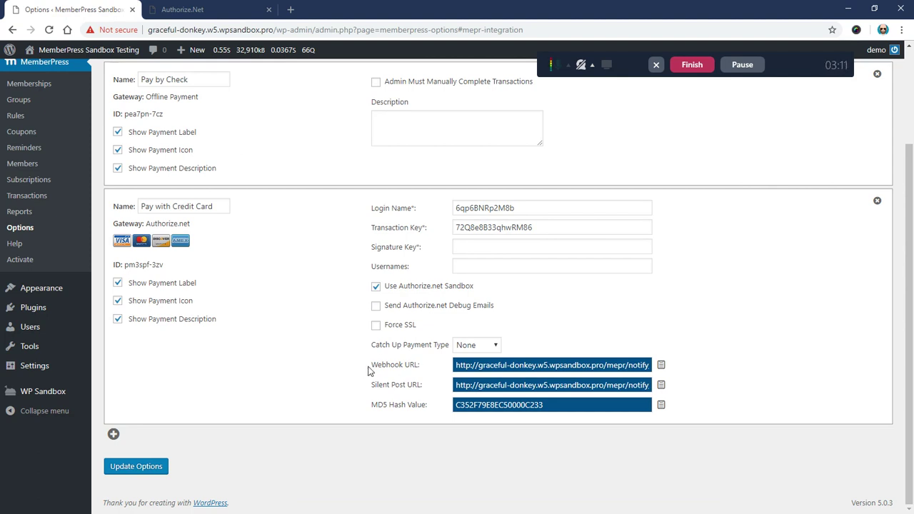
drag(369, 387, 441, 407)
click(471, 405)
drag(370, 384, 428, 386)
drag(369, 404, 426, 404)
click(426, 405)
drag(371, 246, 426, 253)
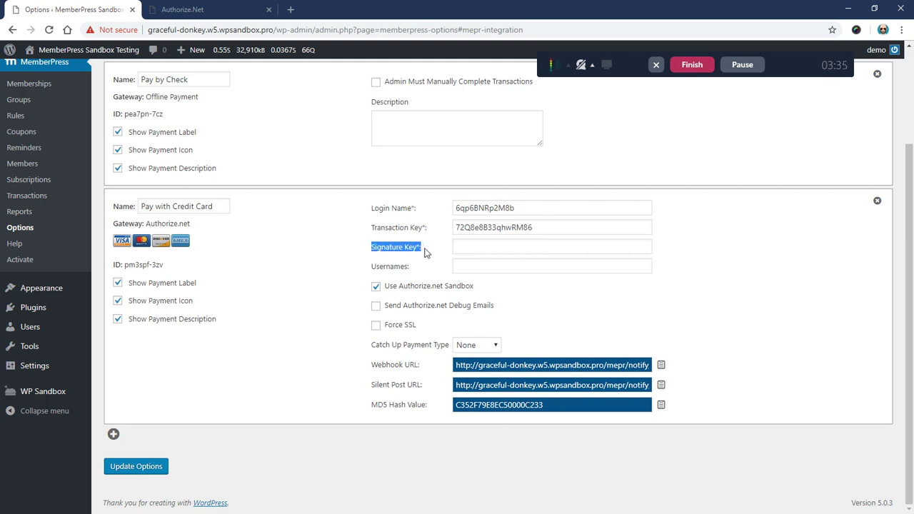
drag(370, 364, 425, 364)
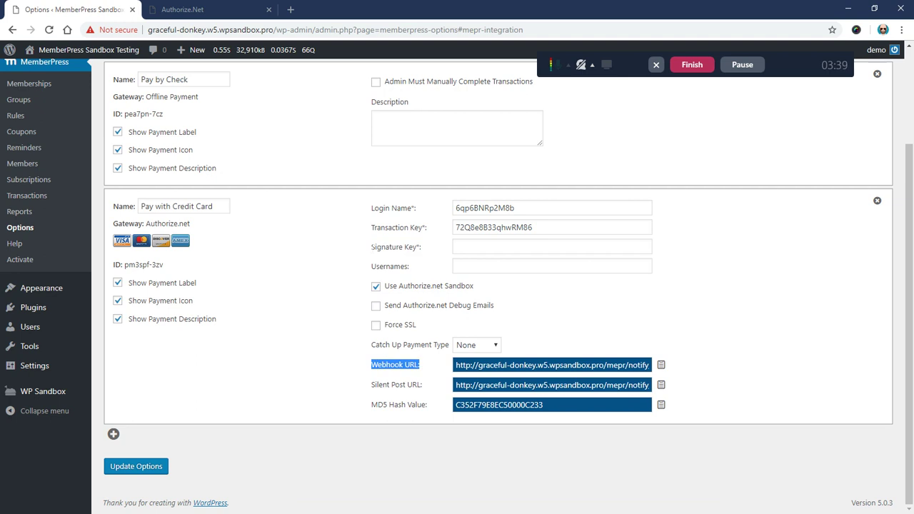
key(ctrl+Tab)
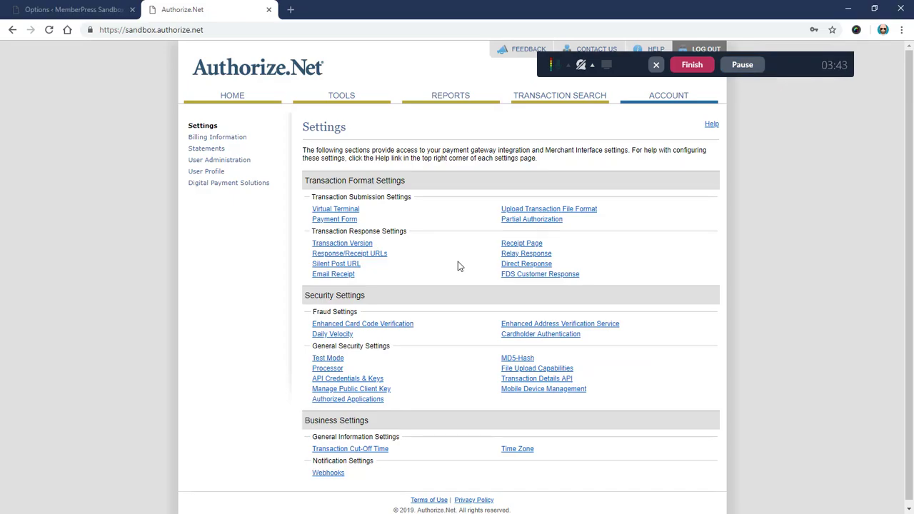
- On API Credentials & Keys, check the API Login ID against MemberPress's Login Name and select New Transaction Key
drag(698, 99, 656, 101)
drag(386, 379, 311, 379)
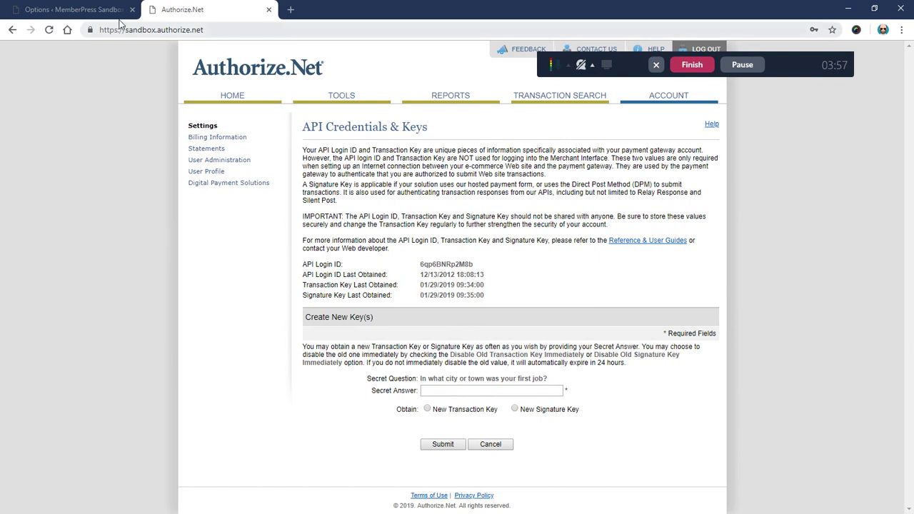
click(107, 10)
double_click(484, 208)
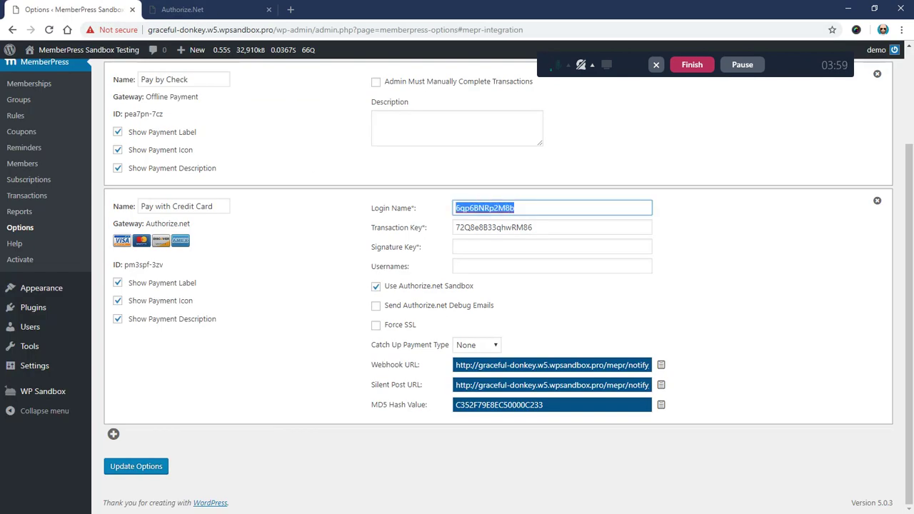
key(Tab)
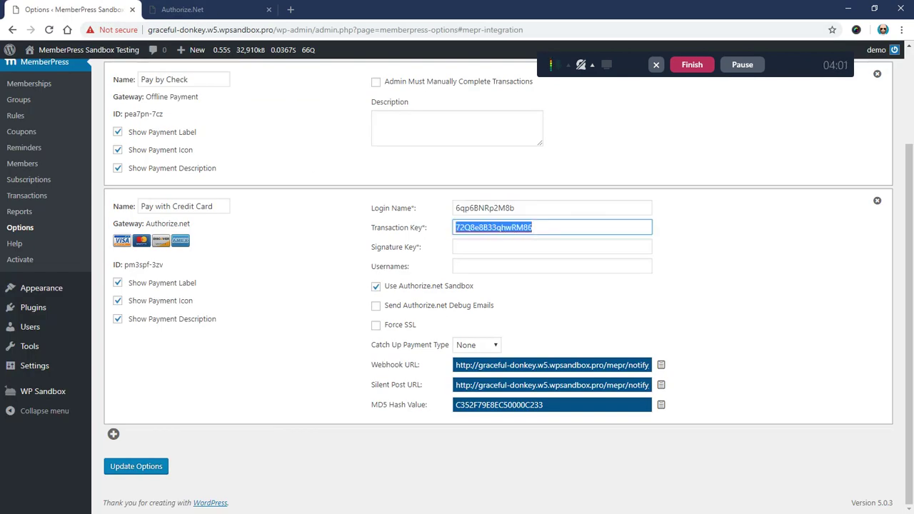
click(196, 13)
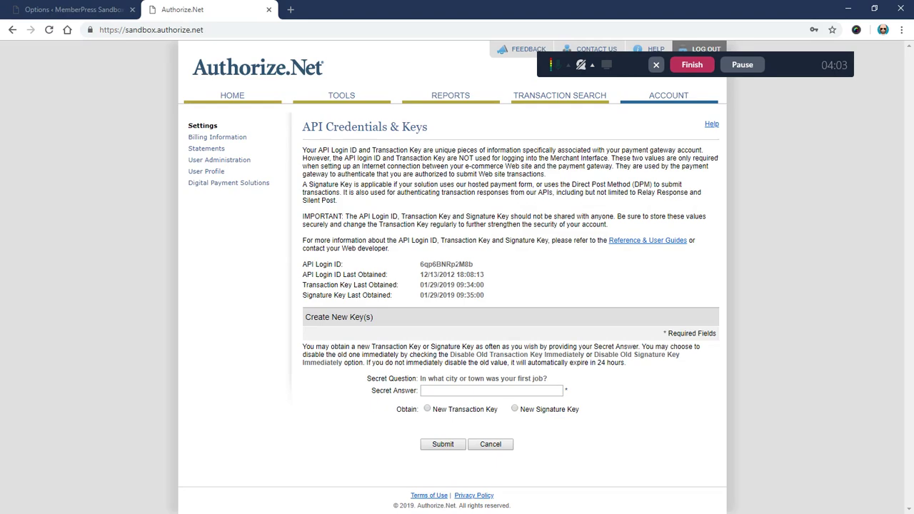
drag(486, 268, 422, 274)
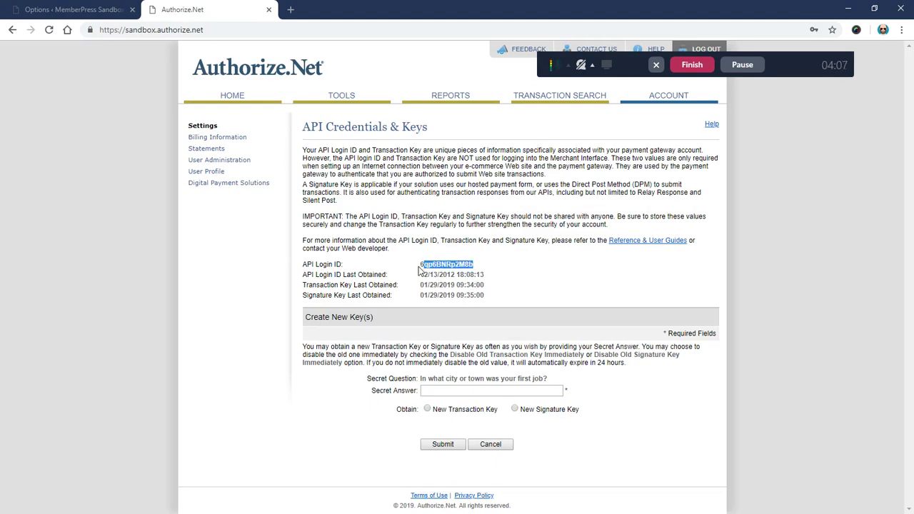
click(494, 265)
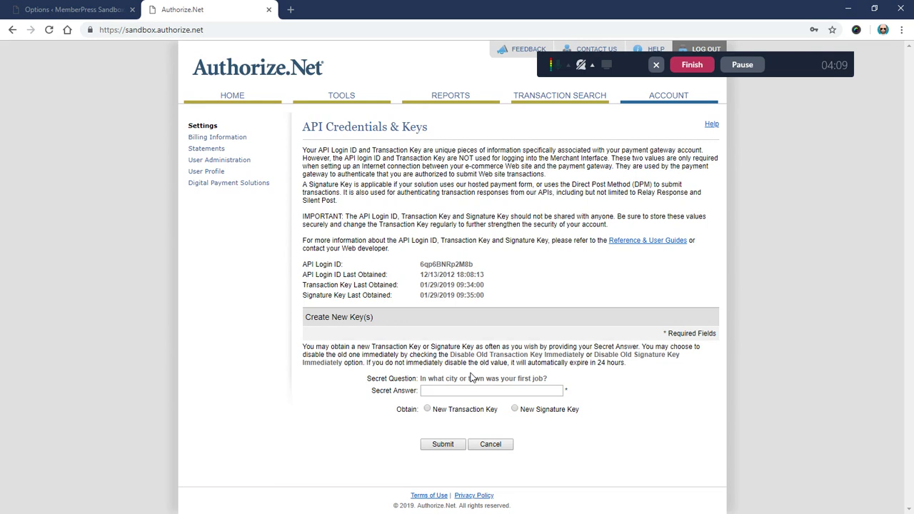
click(427, 409)
drag(434, 413, 497, 414)
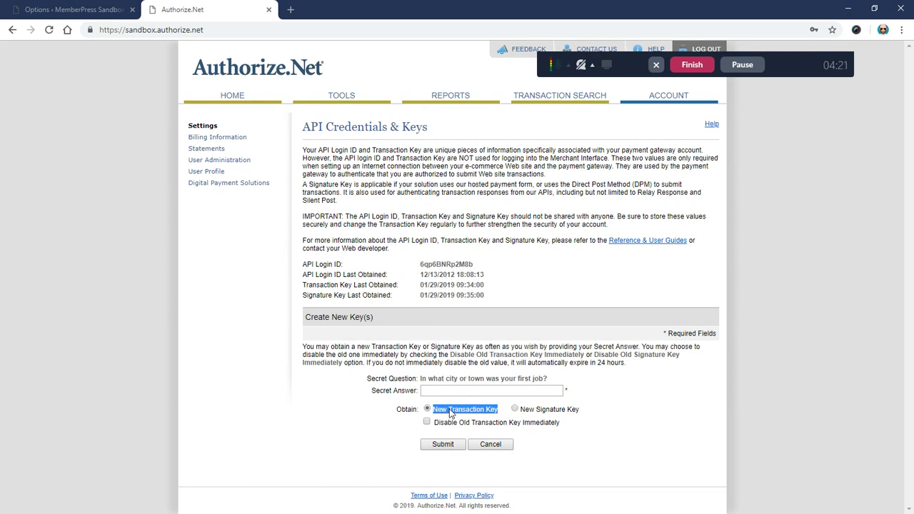
- Choose New Signature Key and fill in the secret answer
drag(420, 265, 494, 265)
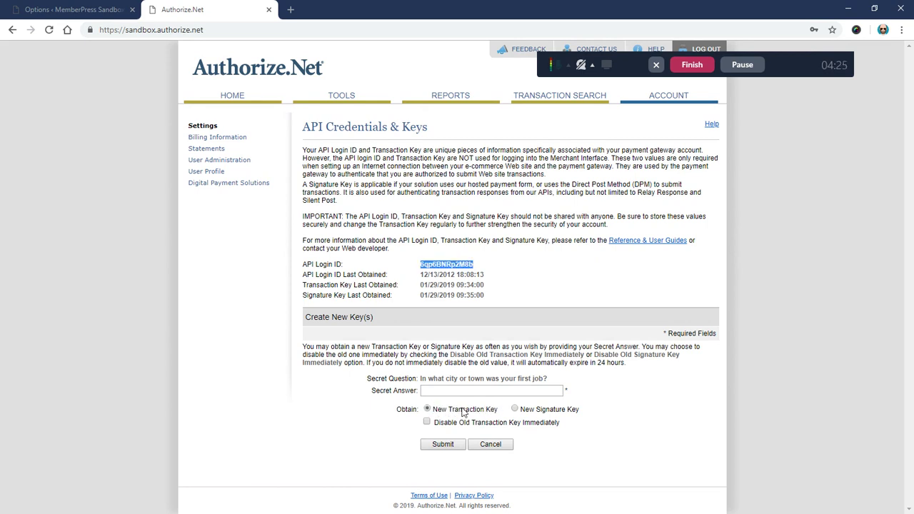
click(517, 412)
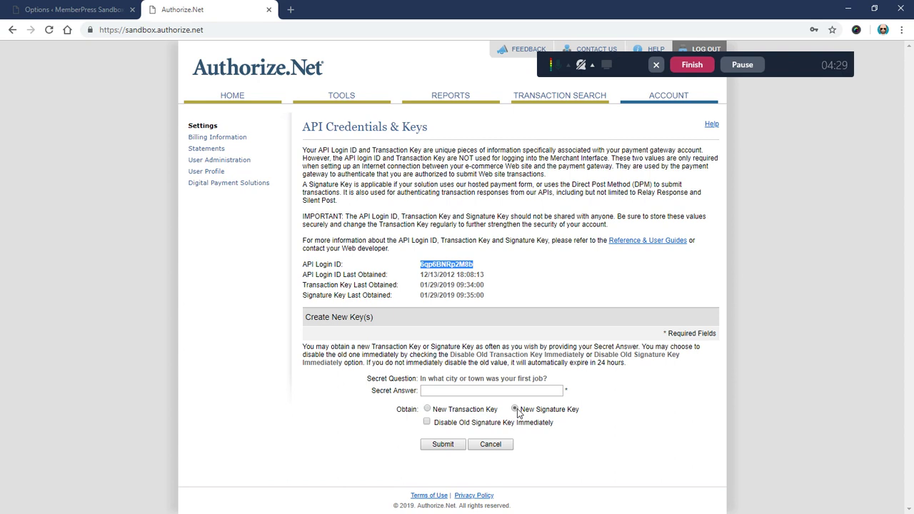
click(625, 400)
click(422, 391)
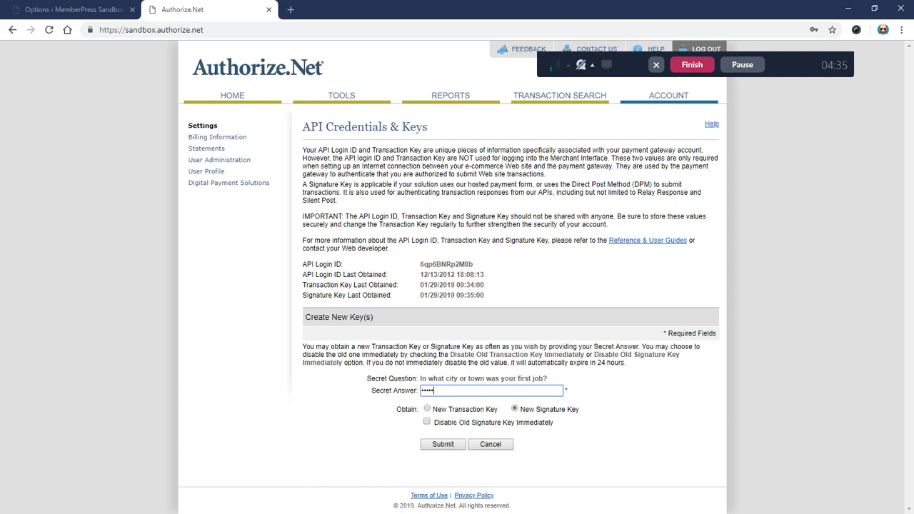
drag(433, 422, 554, 423)
click(547, 423)
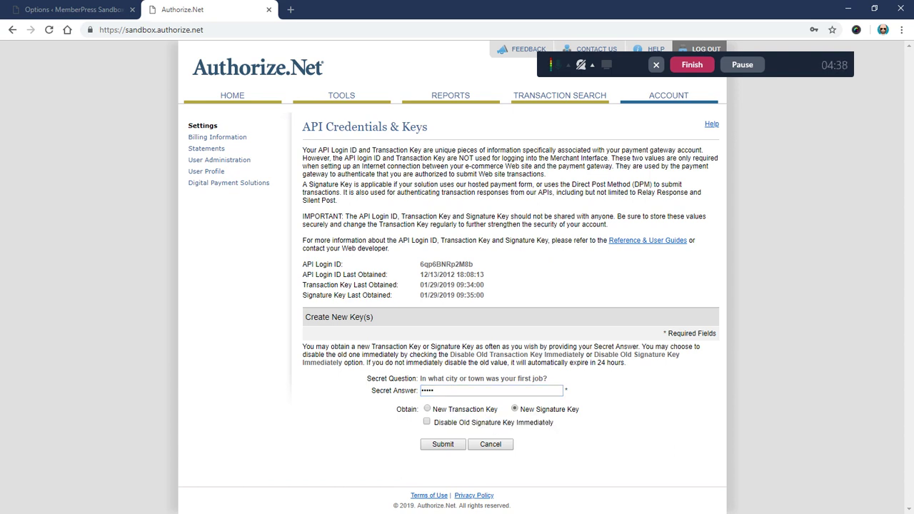
- Submit the request, dismiss the browser's password prompt, and select the generated signature key
click(440, 444)
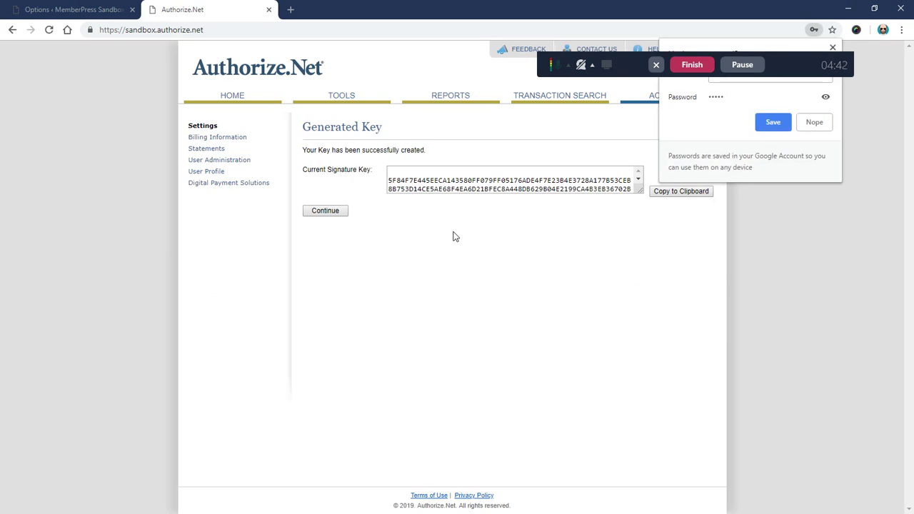
click(471, 240)
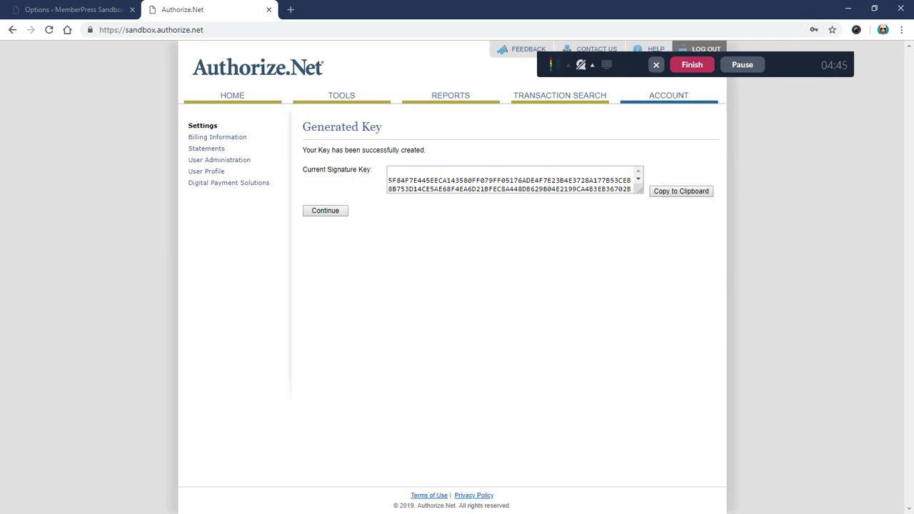
click(390, 171)
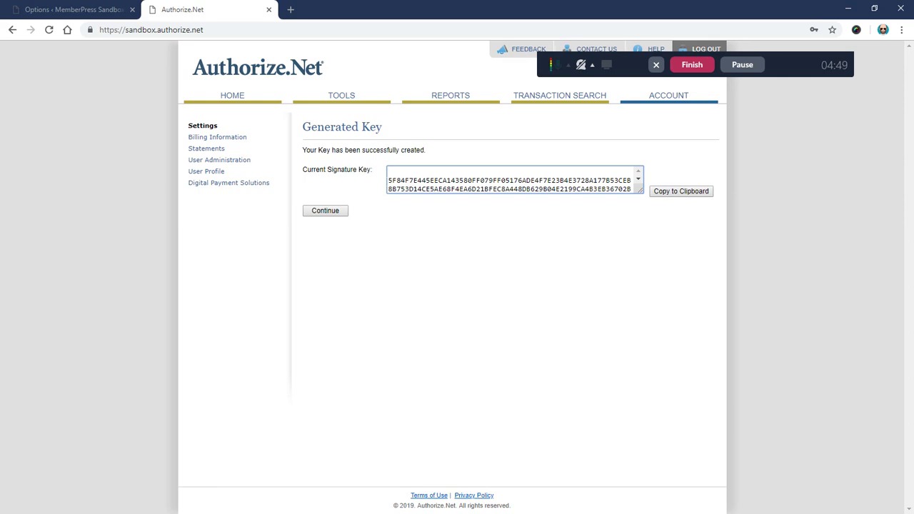
mouse_move(397, 180)
mouse_down()
mouse_move(485, 194)
mouse_move(400, 187)
mouse_move(432, 189)
mouse_up()
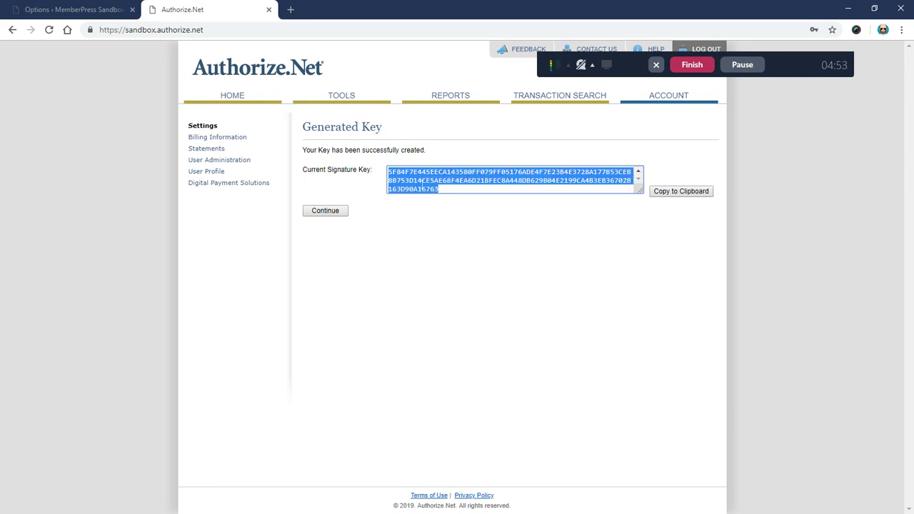
- Copy the generated signature key and paste it into MemberPress's Signature Key field
right_click(420, 180)
click(431, 190)
click(95, 10)
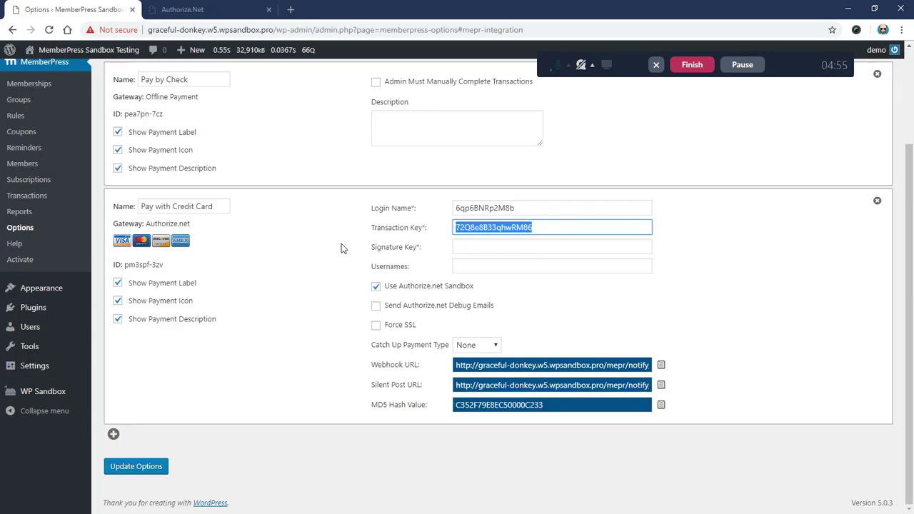
click(457, 247)
right_click(464, 249)
click(499, 350)
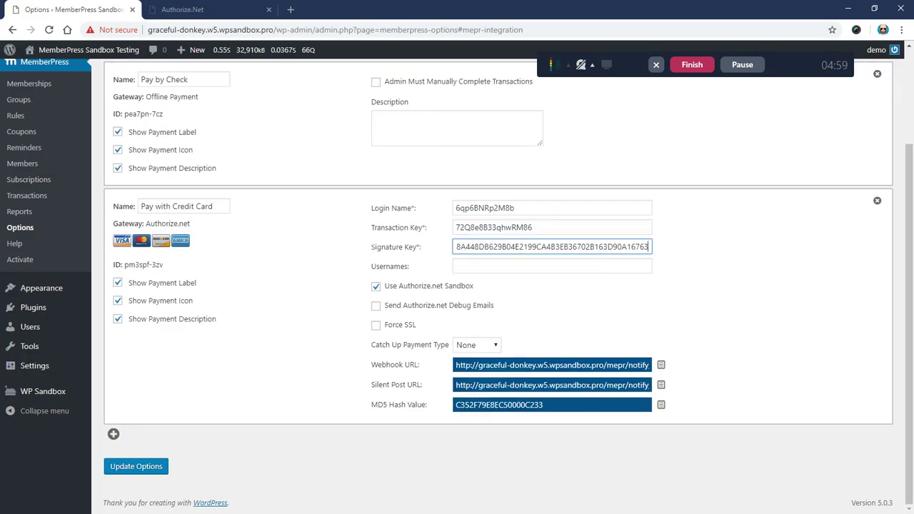
drag(373, 246, 427, 255)
click(427, 255)
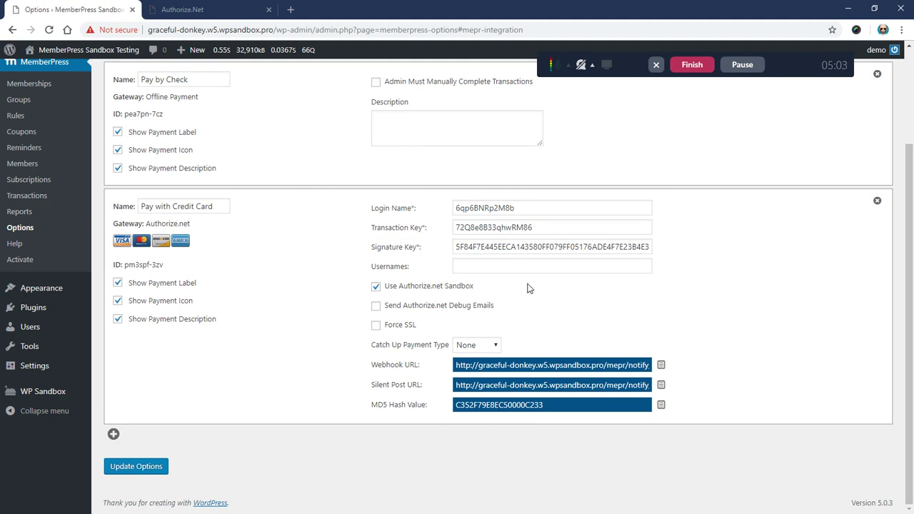
- Check the Login Name, Transaction Key and pasted Signature Key values
double_click(486, 208)
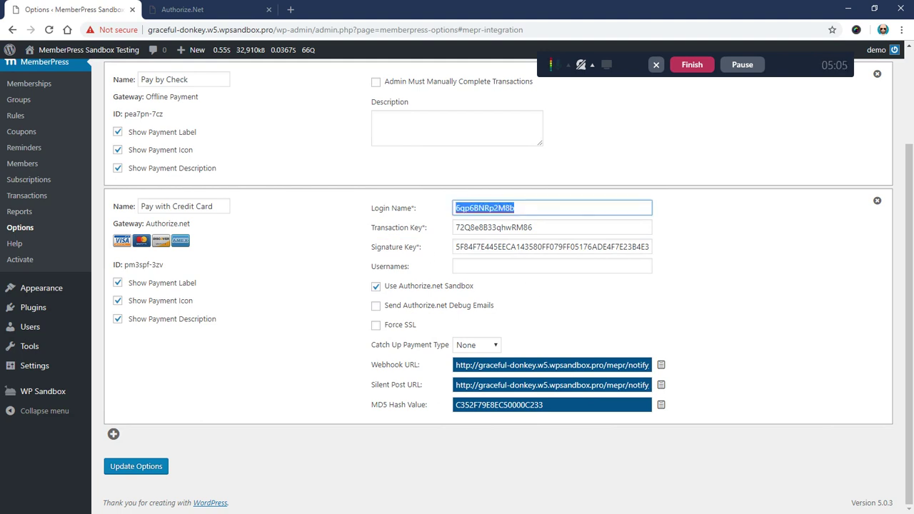
double_click(457, 227)
double_click(542, 246)
click(712, 258)
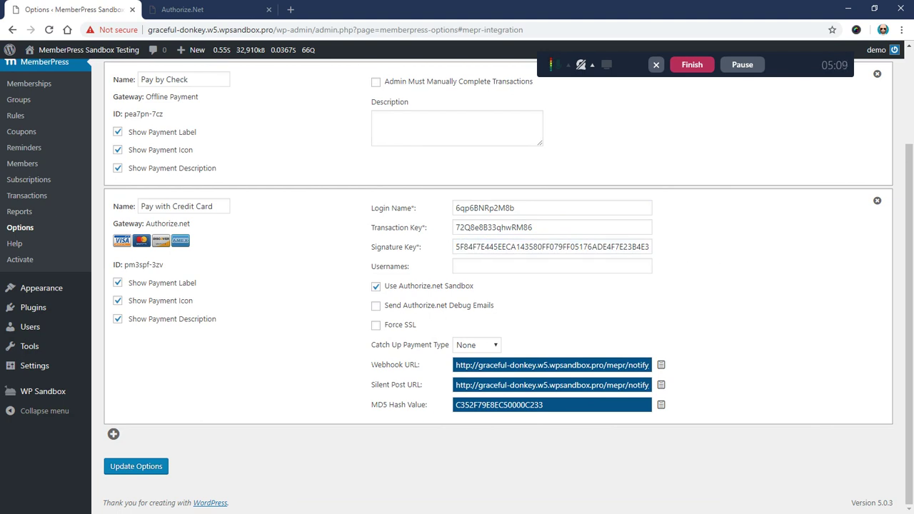
- Copy the MemberPress Webhook URL and continue to Authorize.Net's Webhooks settings page
click(661, 364)
click(184, 9)
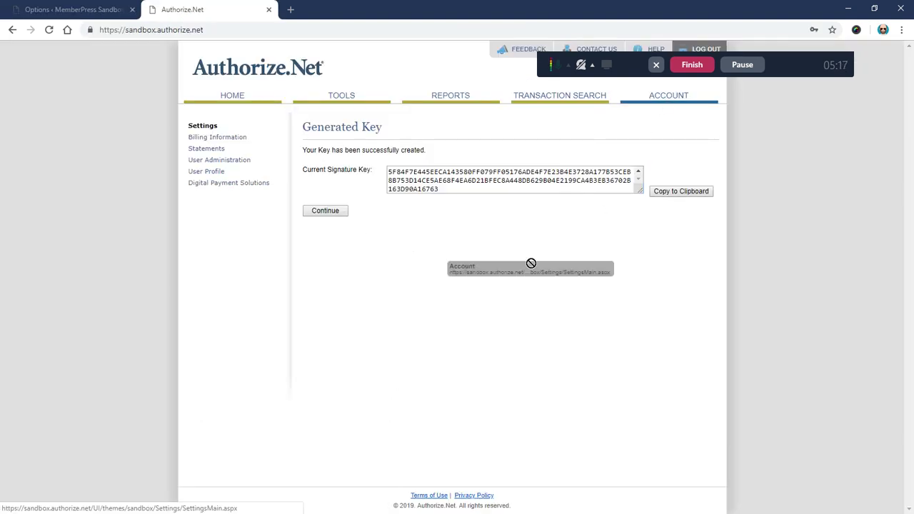
click(319, 213)
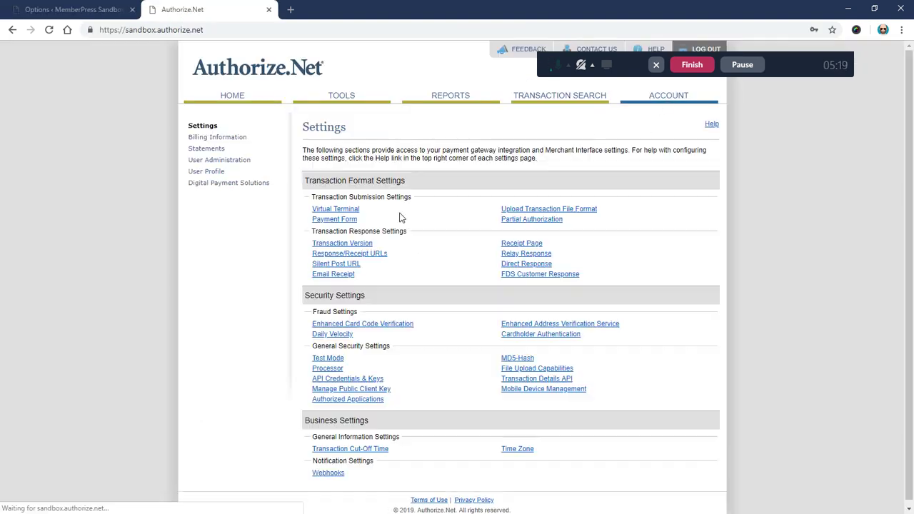
scroll(471, 357, down, 1)
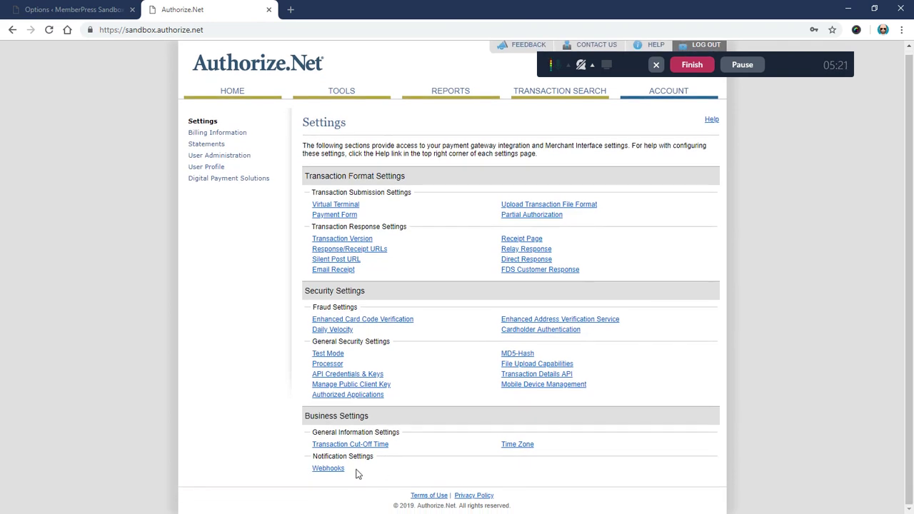
drag(357, 474, 311, 469)
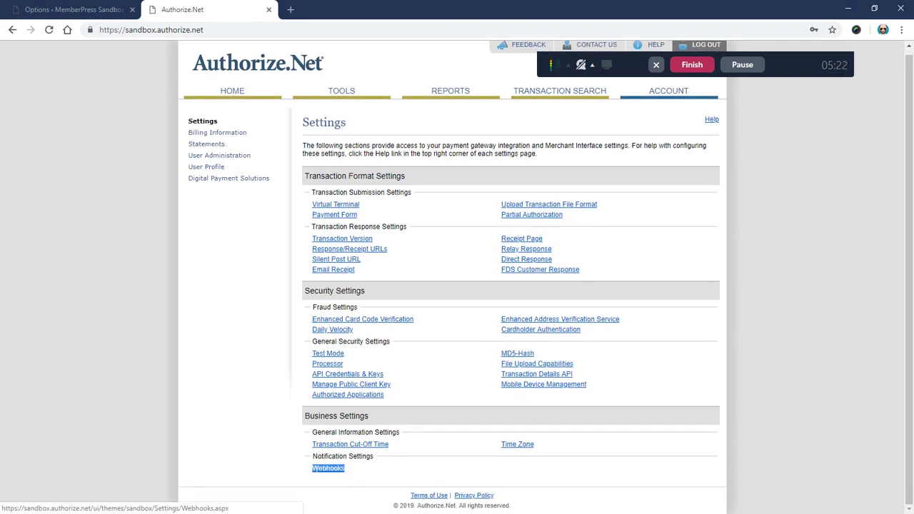
click(317, 470)
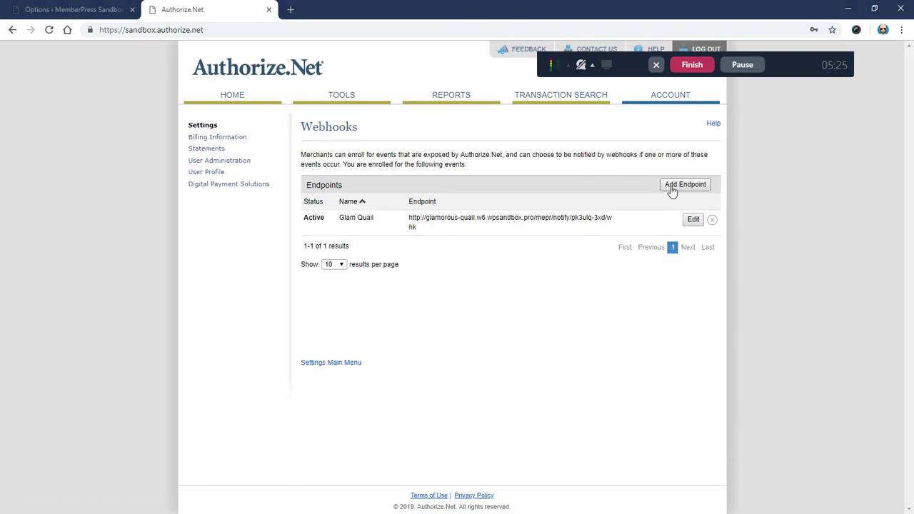
- Add a new endpoint named 'MemberPress Webhook' and paste in the webhook URL
click(671, 187)
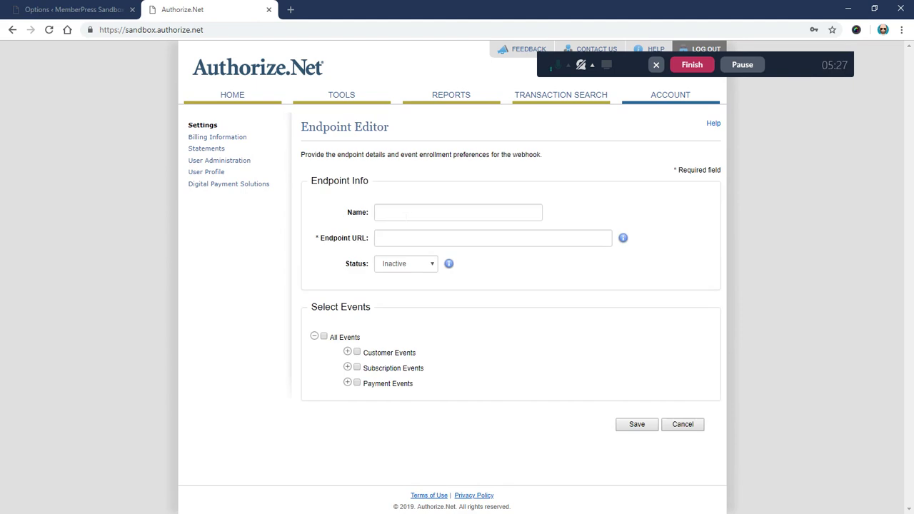
click(389, 212)
text(MemberPress)
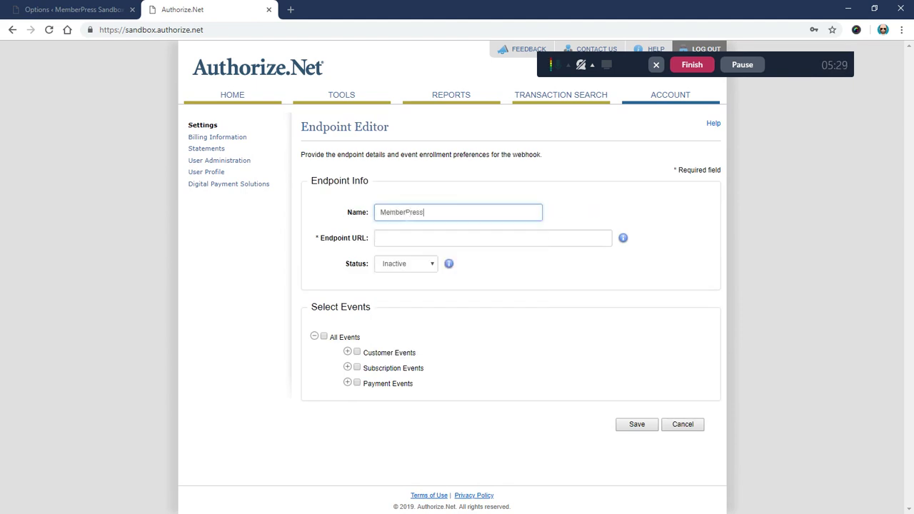
text( Webhook)
click(400, 237)
key(ctrl+v)
- Recopy the Webhook URL from MemberPress and paste it over the Endpoint URL
click(72, 9)
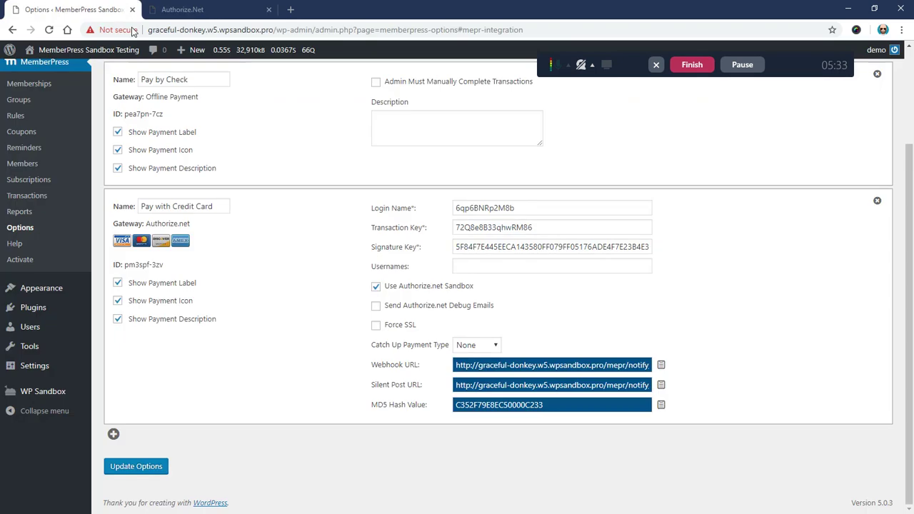
drag(456, 365, 611, 362)
drag(371, 364, 424, 365)
drag(371, 384, 428, 384)
click(431, 385)
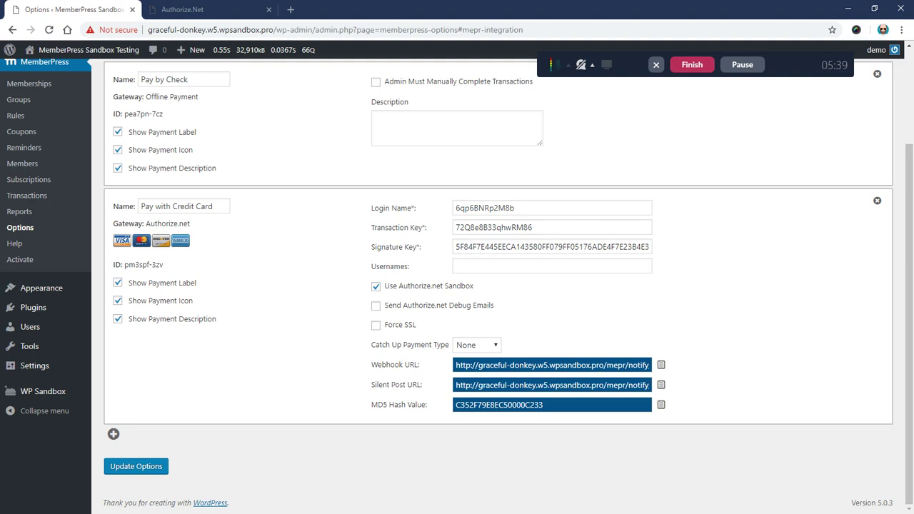
click(661, 366)
click(211, 7)
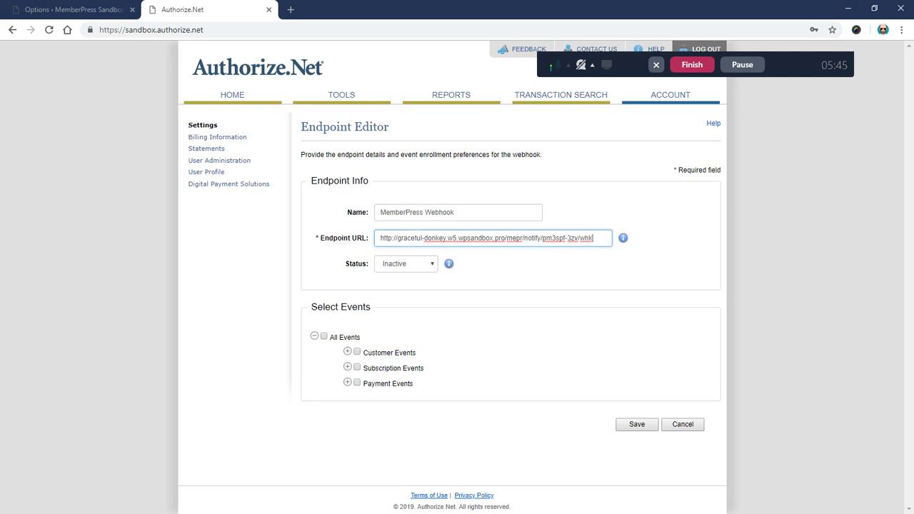
triple_click(417, 238)
key(ctrl+v)
- Set the endpoint status to Active, enroll it in All Events, and save
drag(321, 237, 370, 237)
click(392, 268)
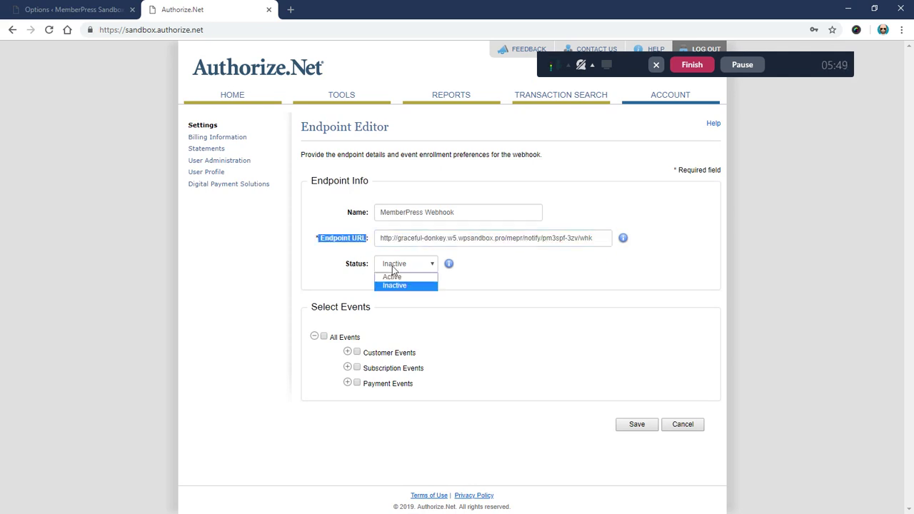
click(392, 277)
click(322, 270)
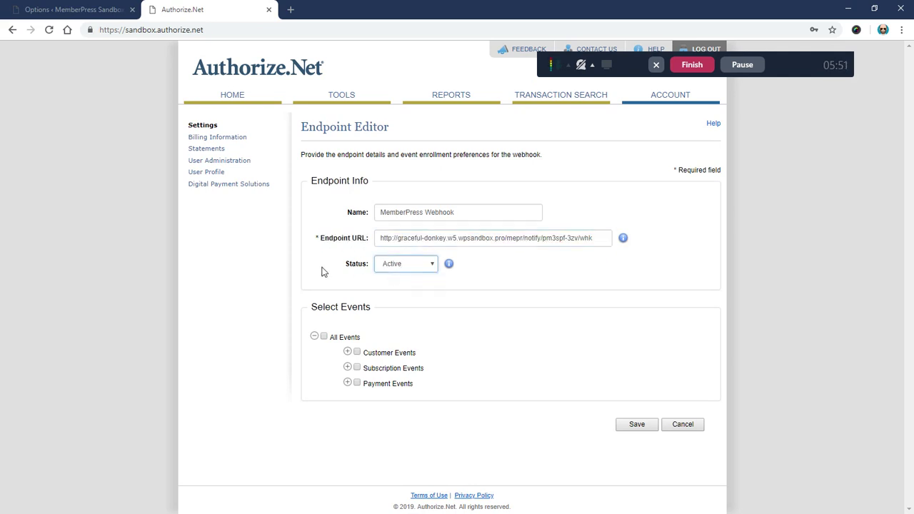
click(323, 336)
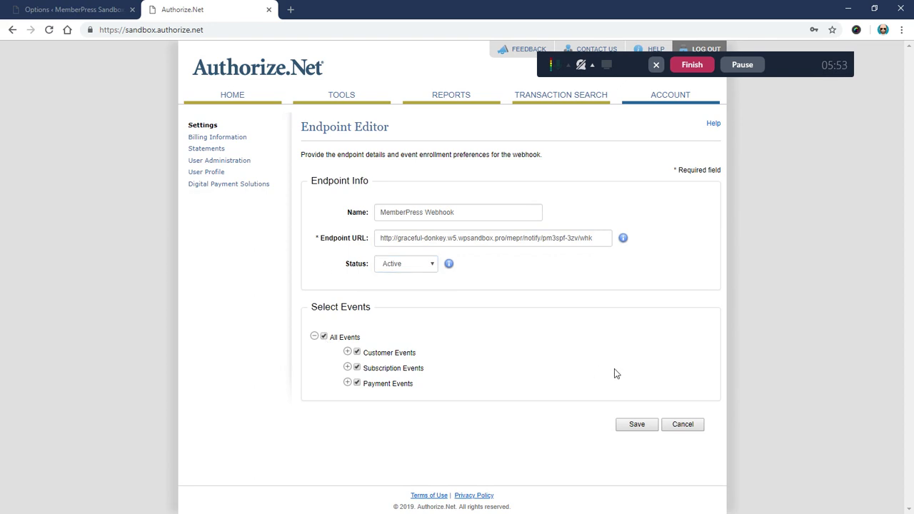
click(630, 425)
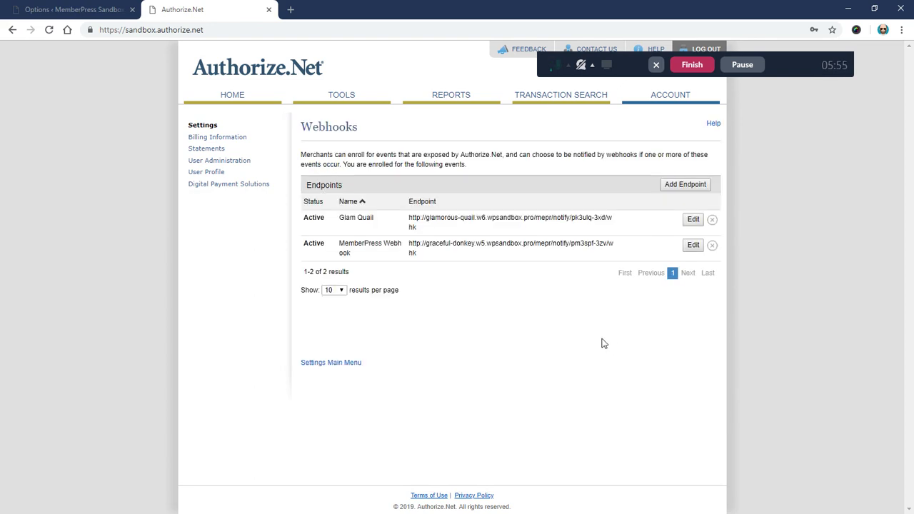
- Revisit Authorize.Net account settings and select New Signature Key on API Credentials & Keys
click(675, 100)
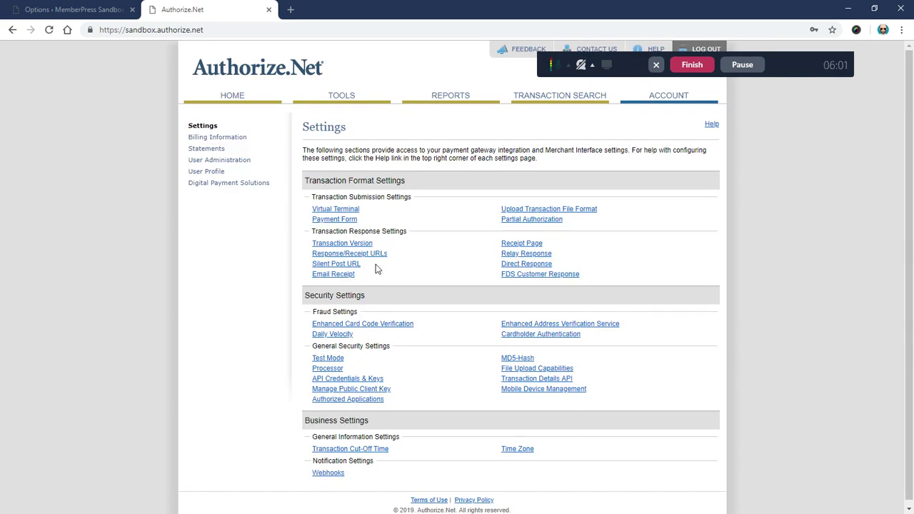
drag(372, 264, 316, 264)
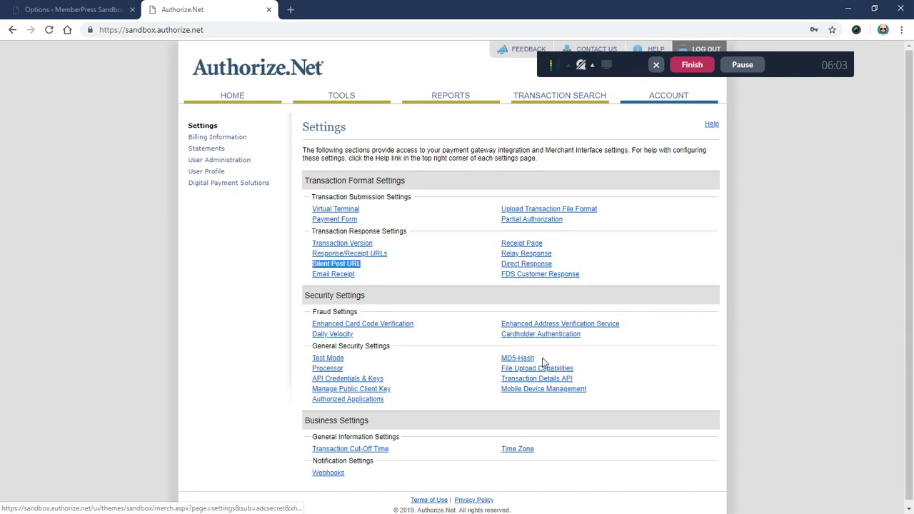
drag(542, 358, 501, 358)
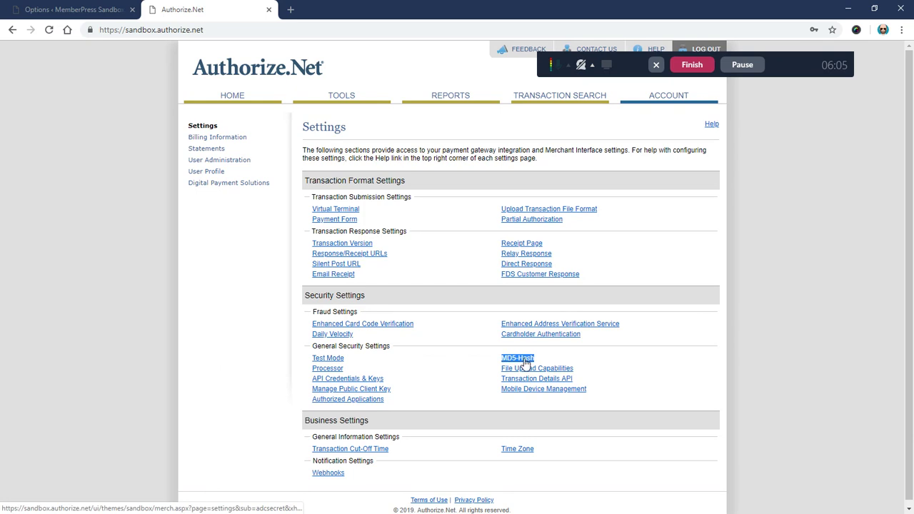
click(497, 362)
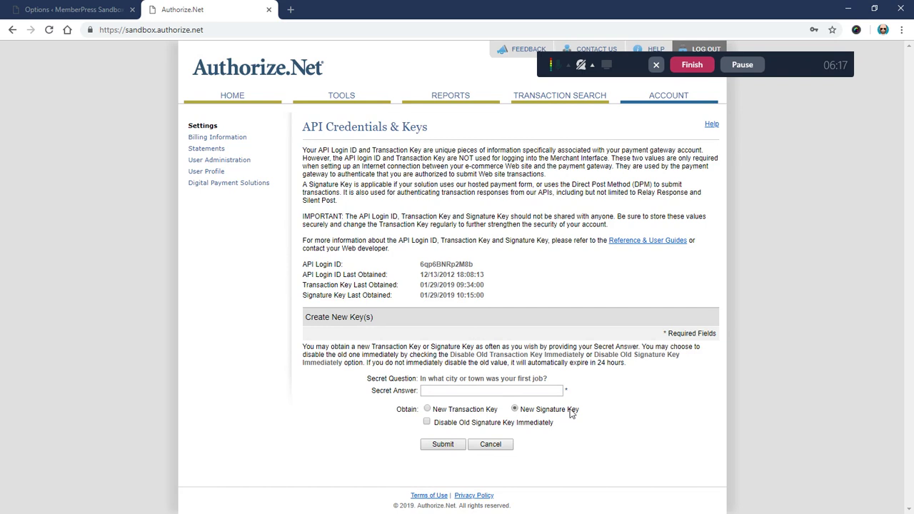
drag(590, 412, 522, 416)
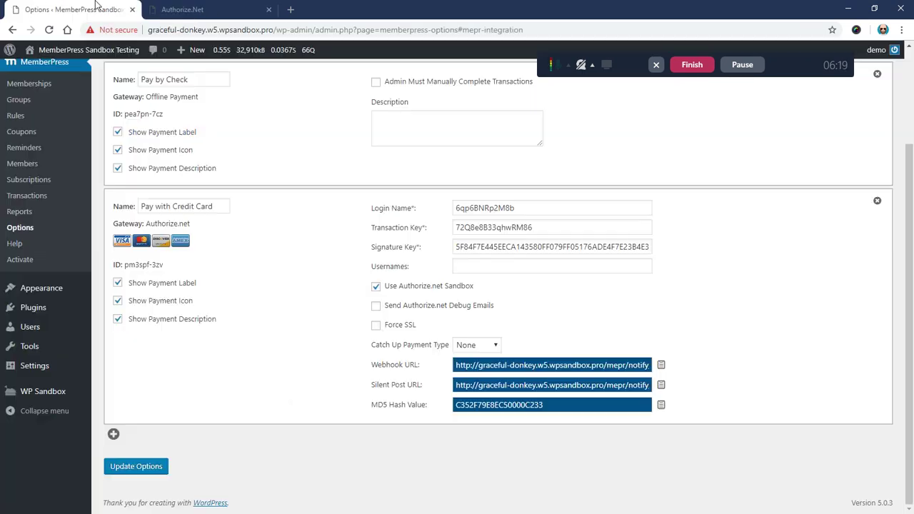
- Copy the Webhook URL from MemberPress's Authorize.net gateway settings
click(111, 8)
drag(369, 249, 432, 251)
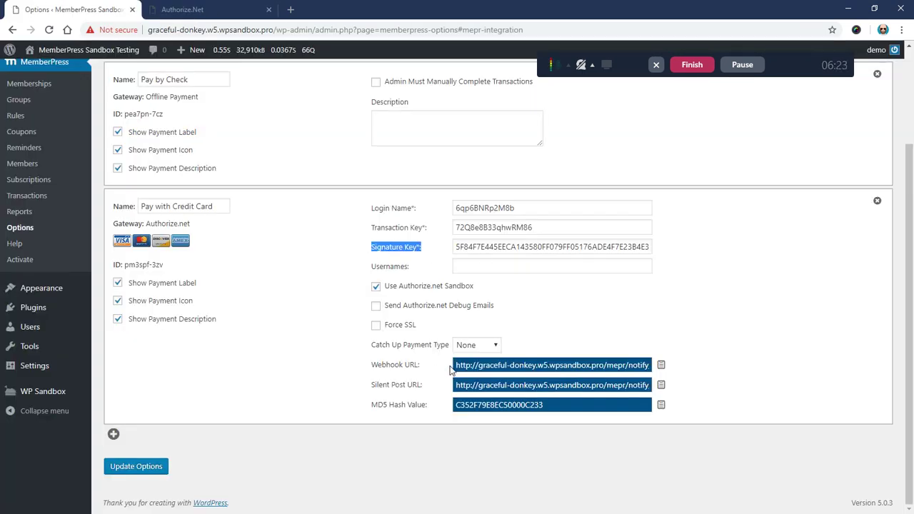
mouse_move(371, 367)
mouse_down()
mouse_move(425, 367)
mouse_move(384, 365)
mouse_up()
click(661, 365)
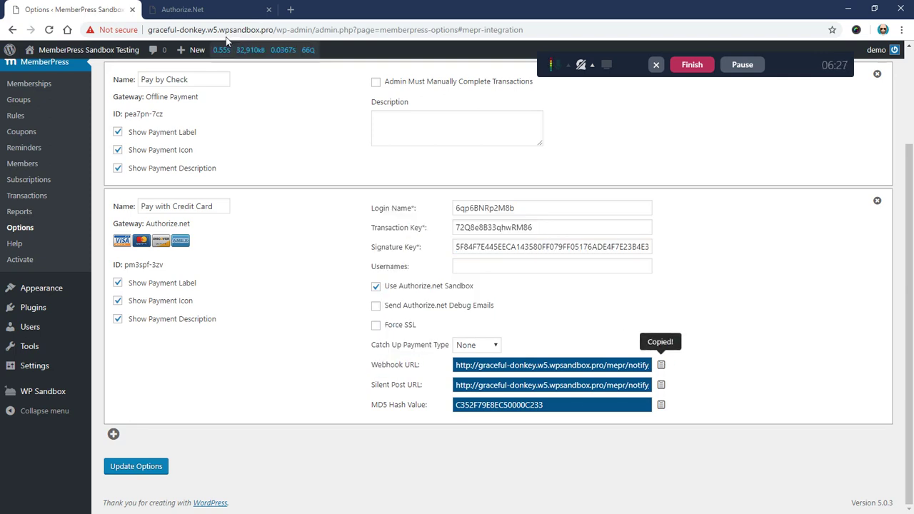
- Confirm the MemberPress Webhook endpoint shows Active in Webhooks, then return to MemberPress
click(200, 9)
click(661, 102)
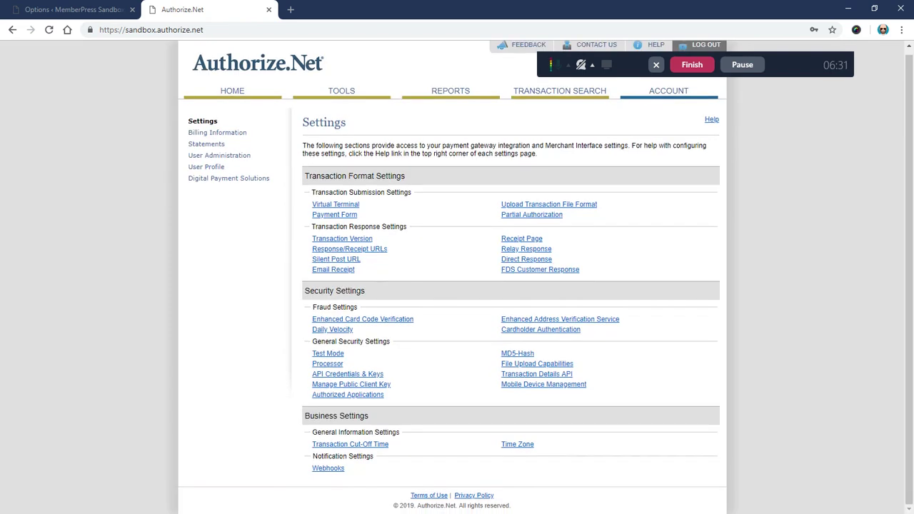
click(336, 471)
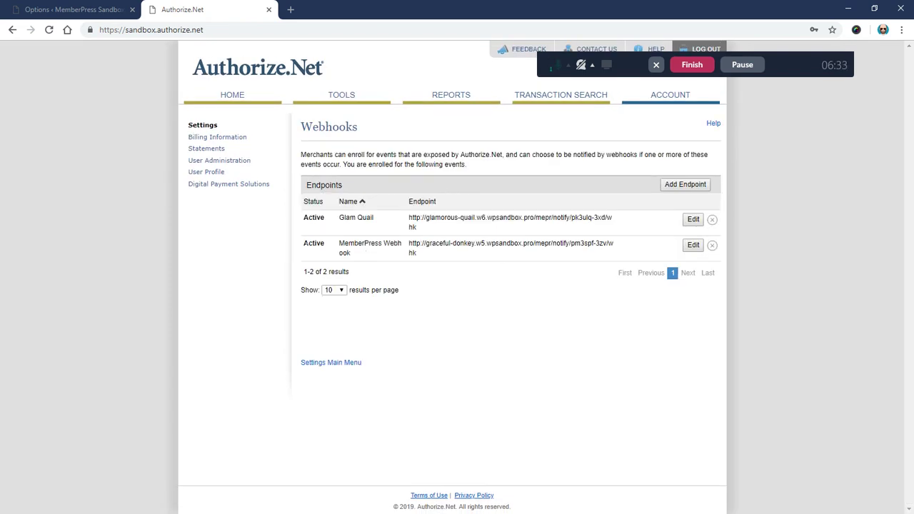
drag(304, 244, 357, 257)
click(359, 258)
click(118, 14)
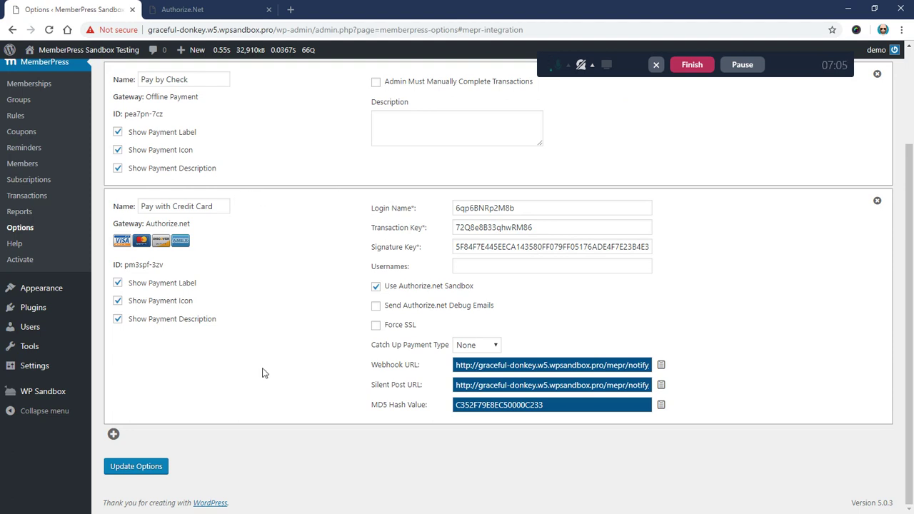
- Save the Authorize.net gateway options and highlight the stored Signature Key value
click(145, 473)
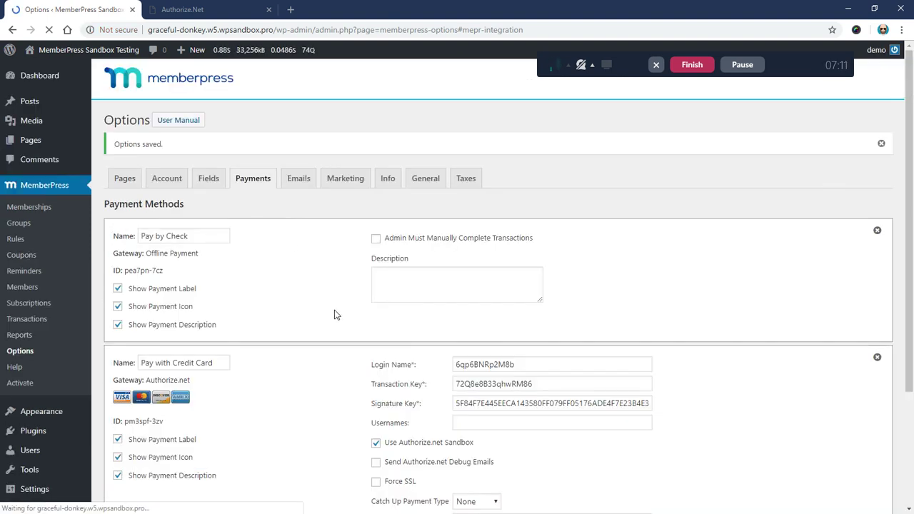
scroll(304, 305, down, 2)
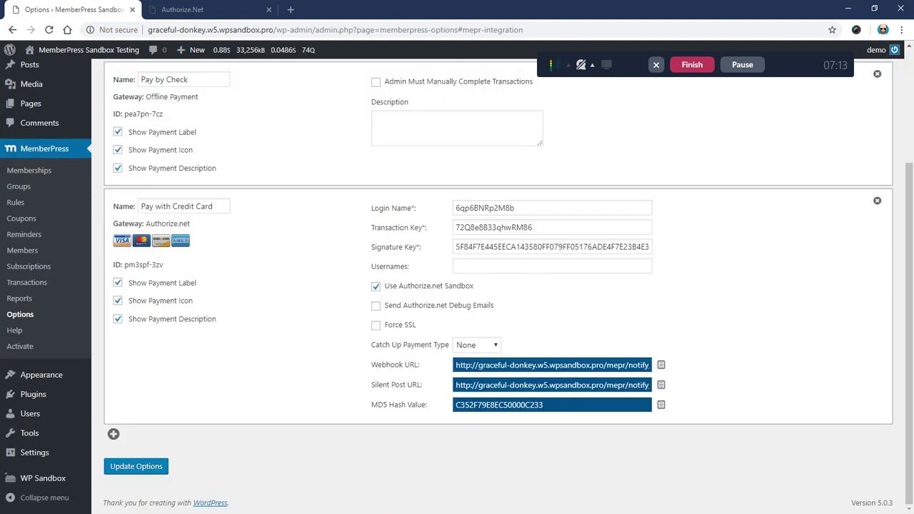
double_click(649, 247)
click(709, 251)
- Point out the Silent Post URL, Webhook URL and Signature Key fields in the gateway settings
drag(369, 392, 421, 403)
click(430, 408)
drag(371, 365, 431, 370)
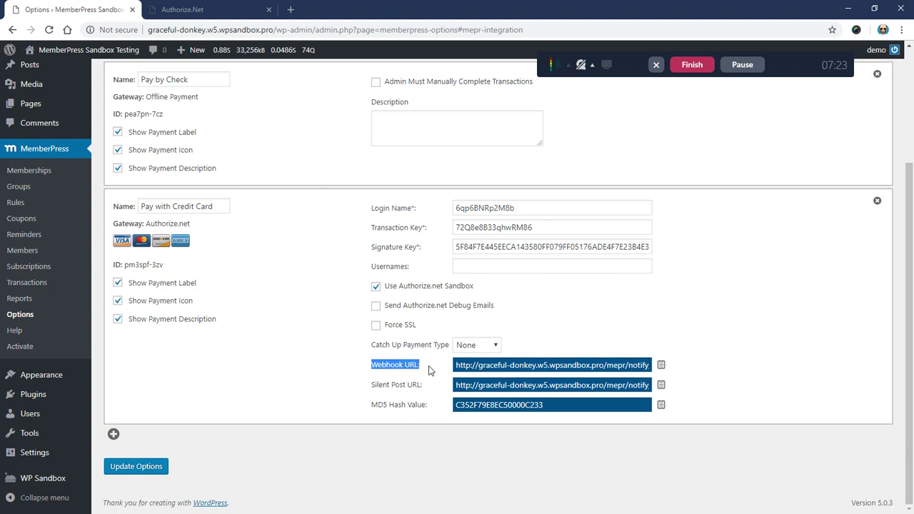
drag(377, 246, 394, 247)
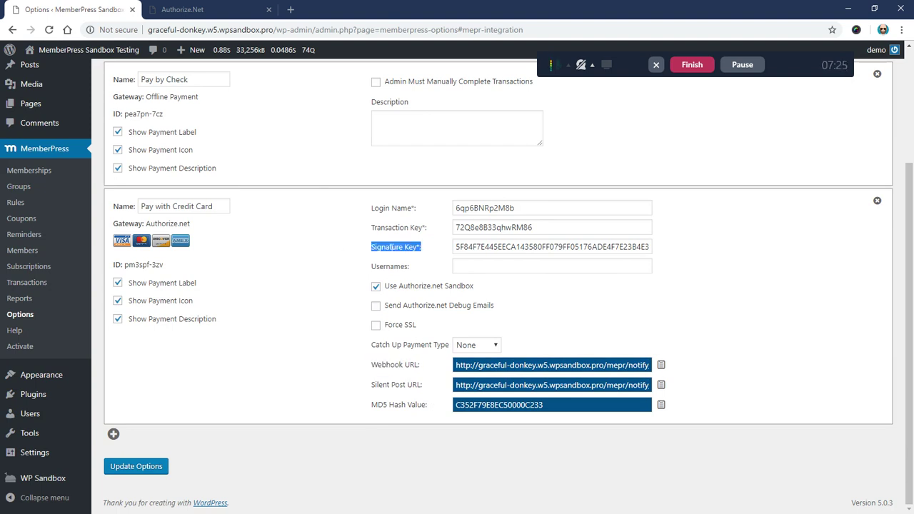
click(335, 253)
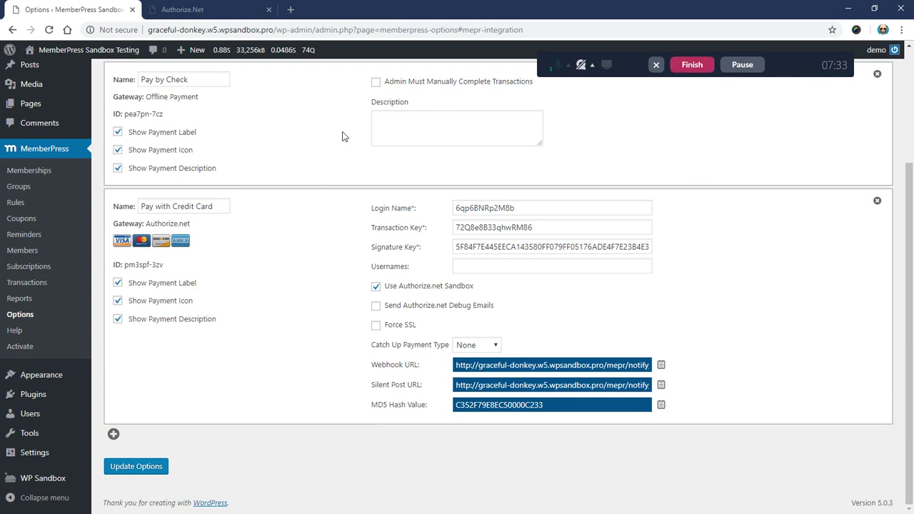
- Go to Installed Plugins and highlight MemberPress's version number, 1.3.50
click(32, 394)
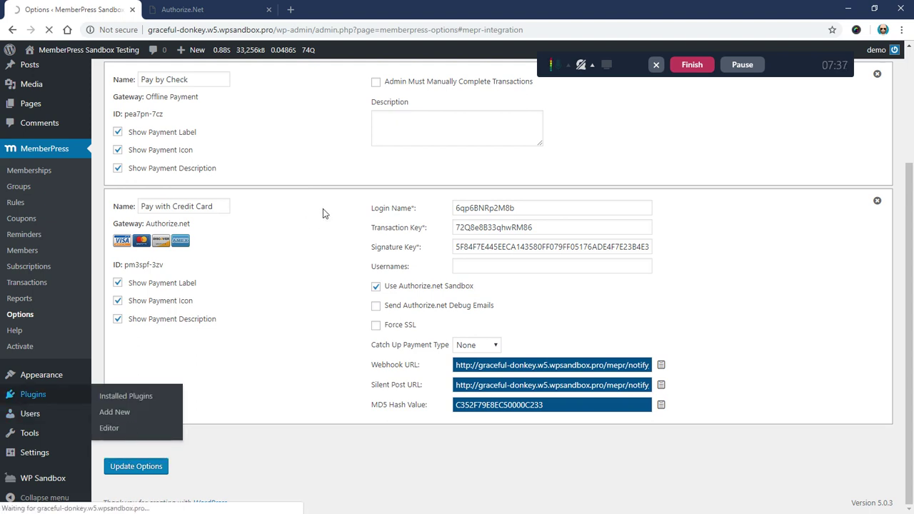
scroll(265, 227, down, 3)
scroll(264, 227, down, 5)
scroll(267, 246, down, 1)
scroll(266, 250, up, 5)
scroll(262, 247, up, 5)
scroll(261, 255, down, 2)
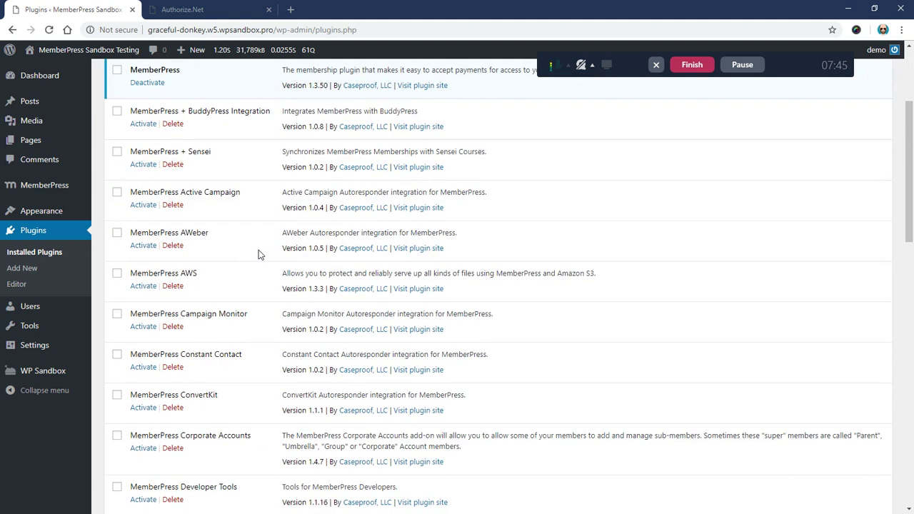
scroll(263, 245, up, 1)
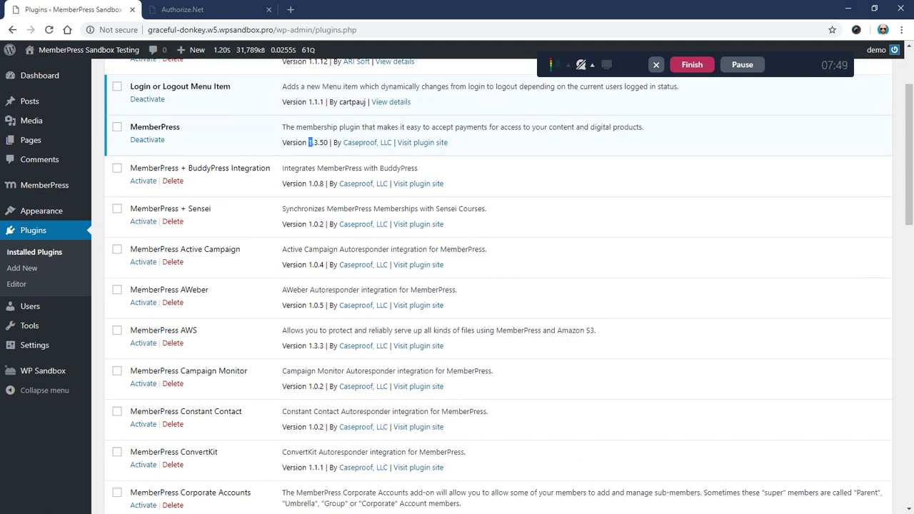
drag(314, 142, 328, 142)
drag(329, 142, 319, 142)
- Close the Authorize.Net browser tab and highlight MemberPress version 1.3.50 again
click(219, 12)
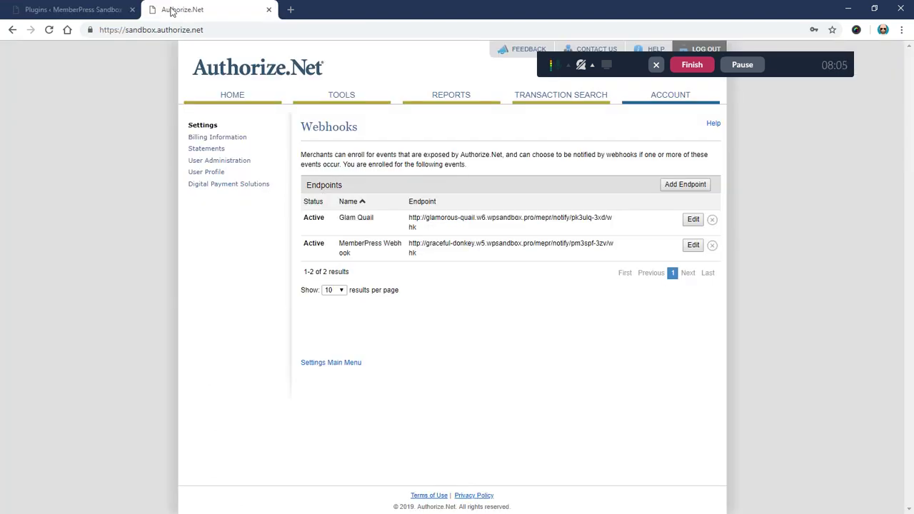
middle_click(226, 10)
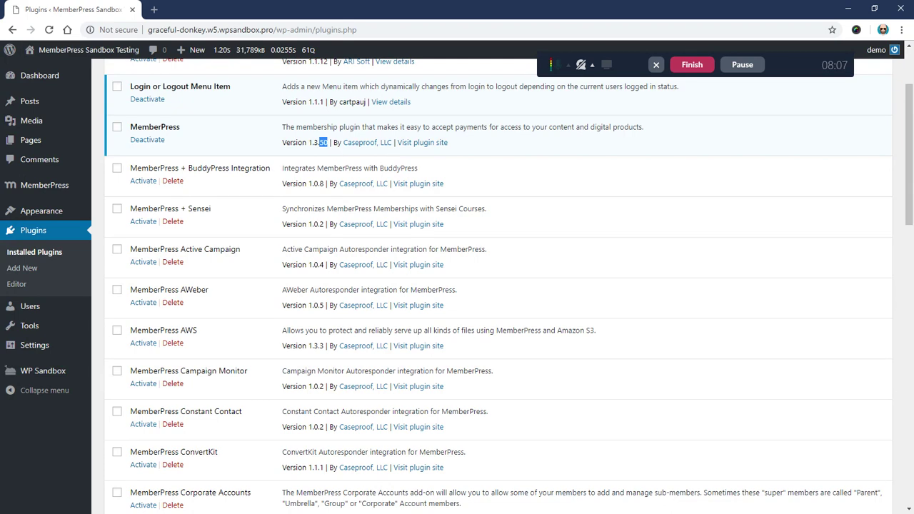
drag(324, 143, 309, 143)
click(213, 130)
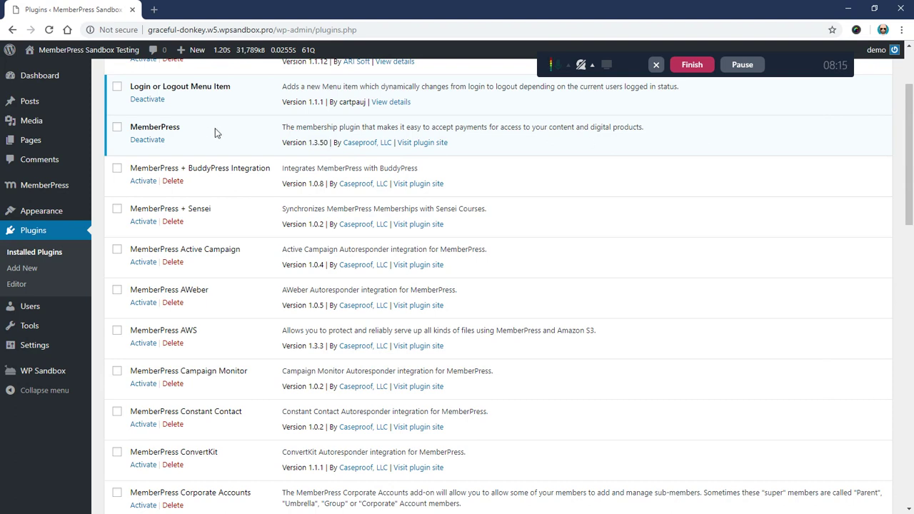